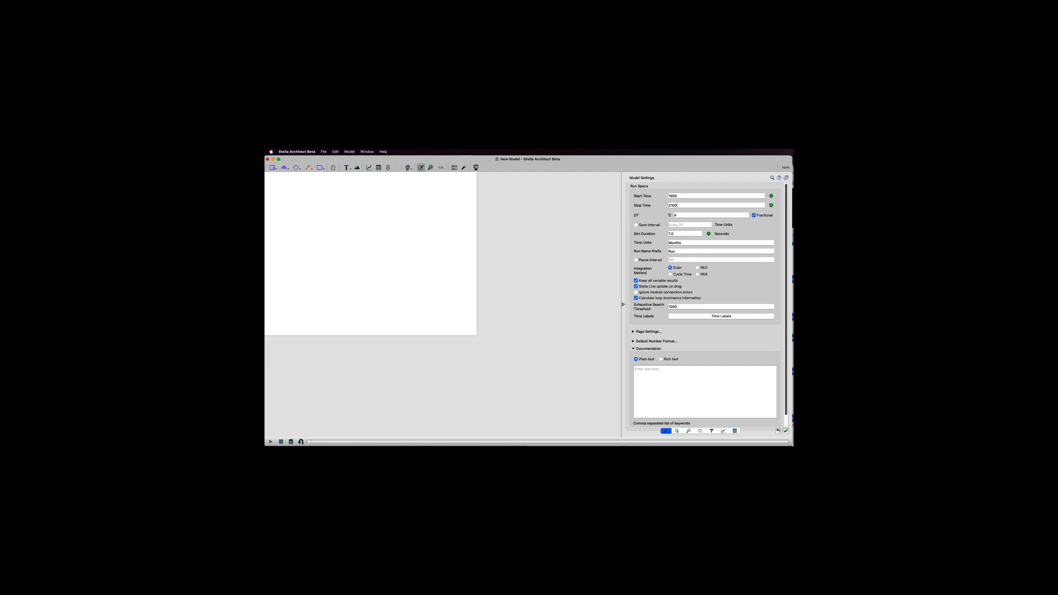
# Set the model's time units to Years and review the model's text and diagram style settings.
pyautogui.moveTo(700, 245); pyautogui.dragTo(667, 245)
pyautogui.click(712, 432)
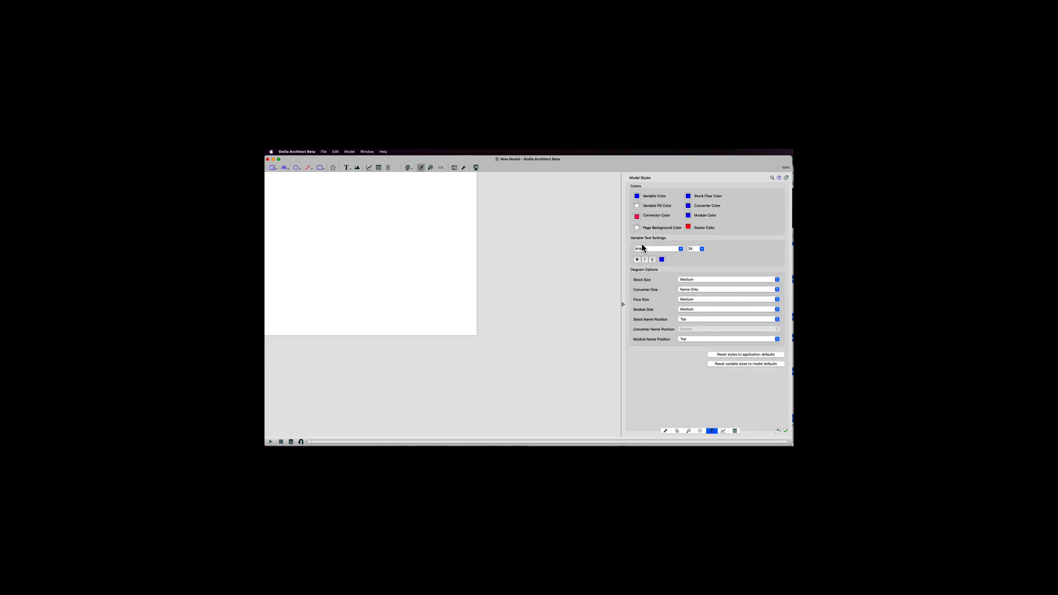
pyautogui.click(448, 214)
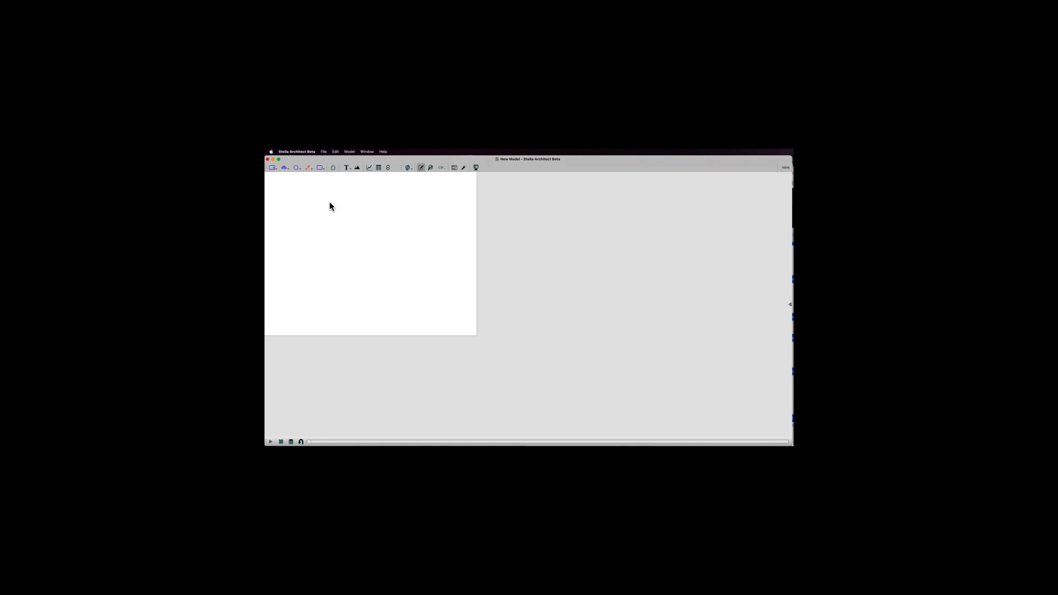
# Add a converter named "UN Low Variant" to the model and reposition it on the canvas.
pyautogui.click(297, 167)
pyautogui.click(404, 305)
pyautogui.write('UN Low Variant')
pyautogui.click(437, 302)
pyautogui.doubleClick(413, 310)
pyautogui.moveTo(409, 307); pyautogui.dragTo(445, 337)
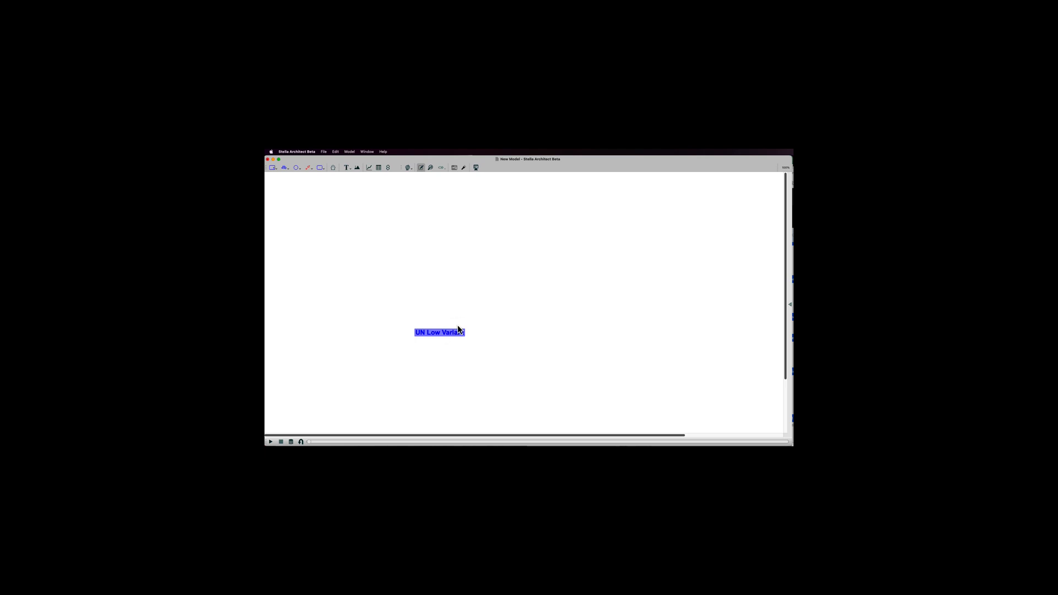
pyautogui.doubleClick(450, 335)
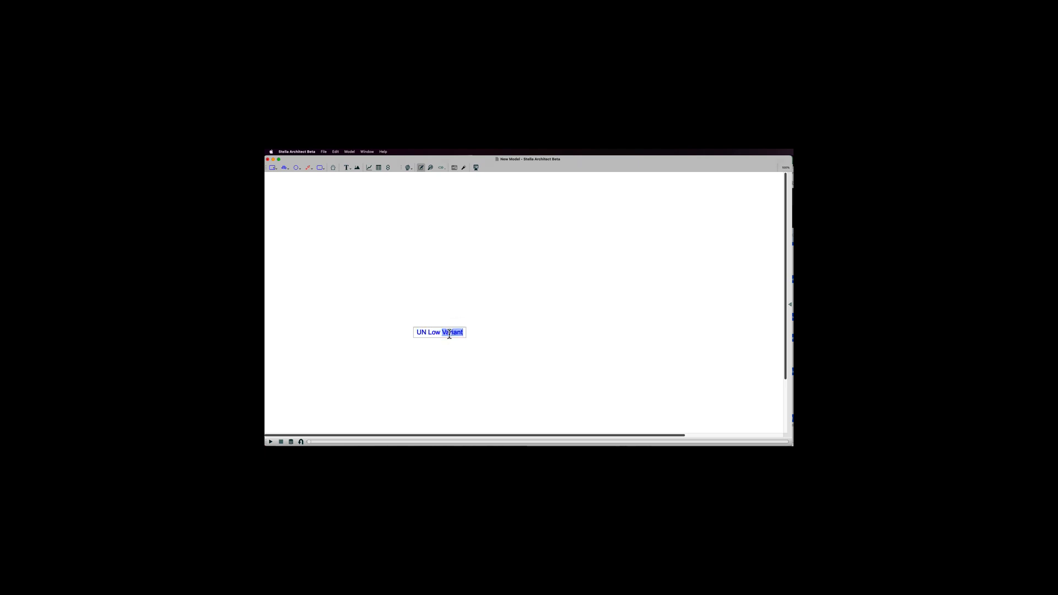
pyautogui.click(494, 326)
# Give the UN Low Variant converter the equation TIME and the units "People in Thousands".
pyautogui.doubleClick(448, 334)
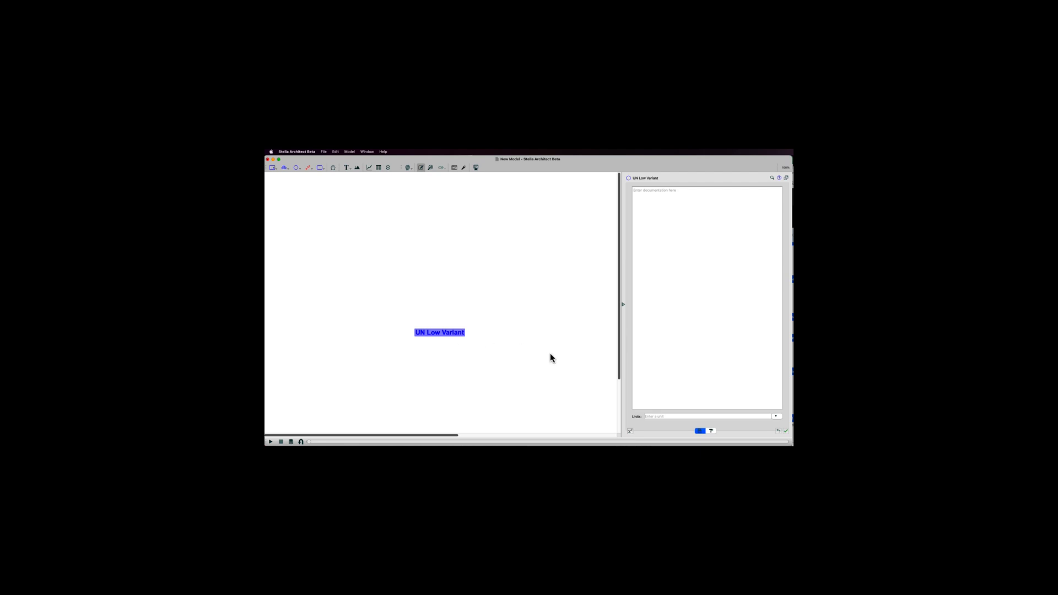
pyautogui.click(631, 432)
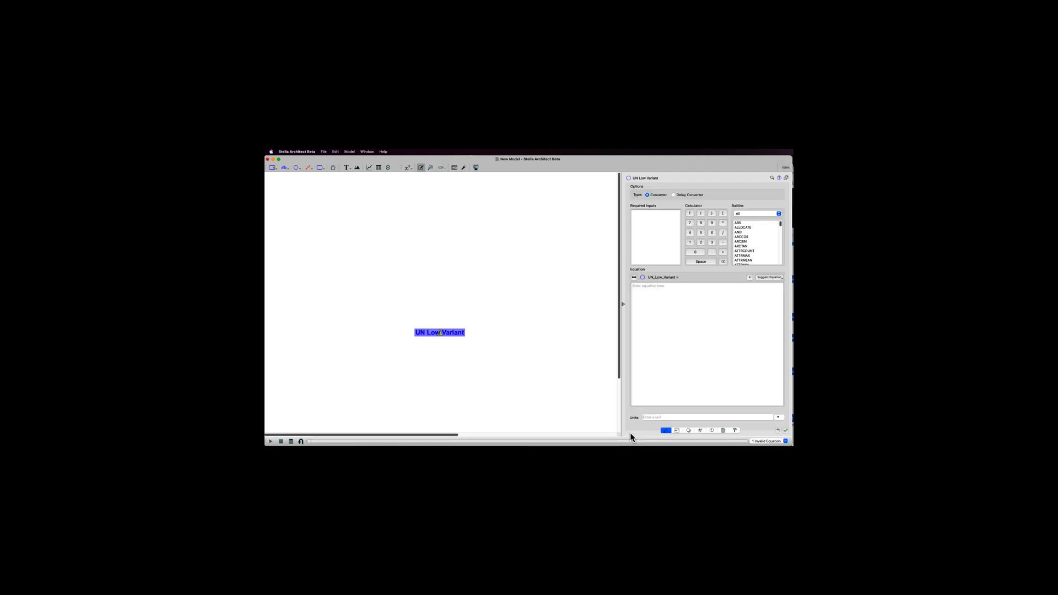
pyautogui.click(664, 347)
pyautogui.write('Time')
pyautogui.click(647, 290)
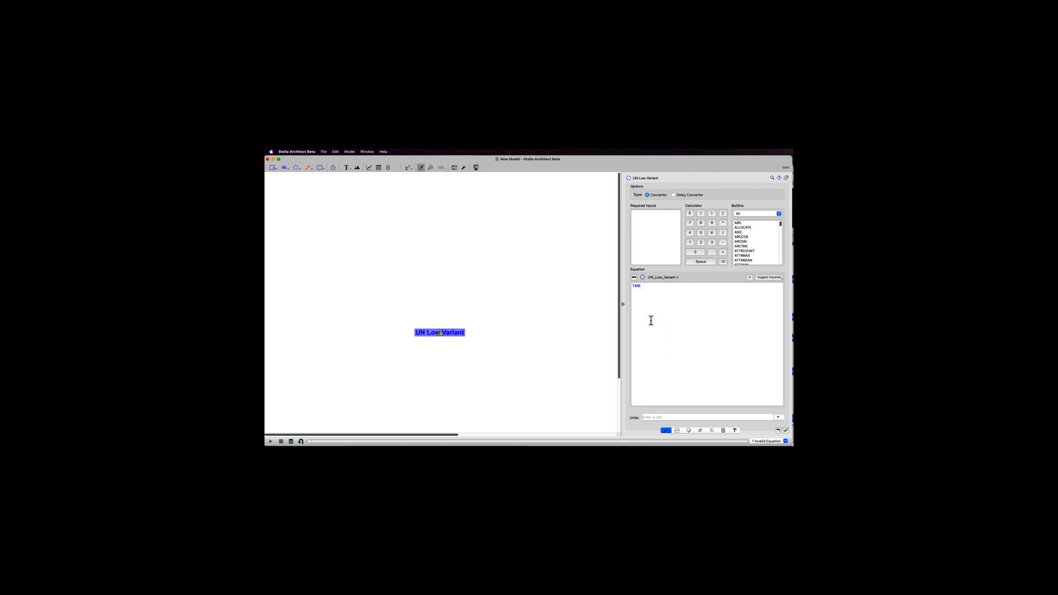
pyautogui.click(654, 419)
pyautogui.write('People in Thousands')
pyautogui.press('Return')
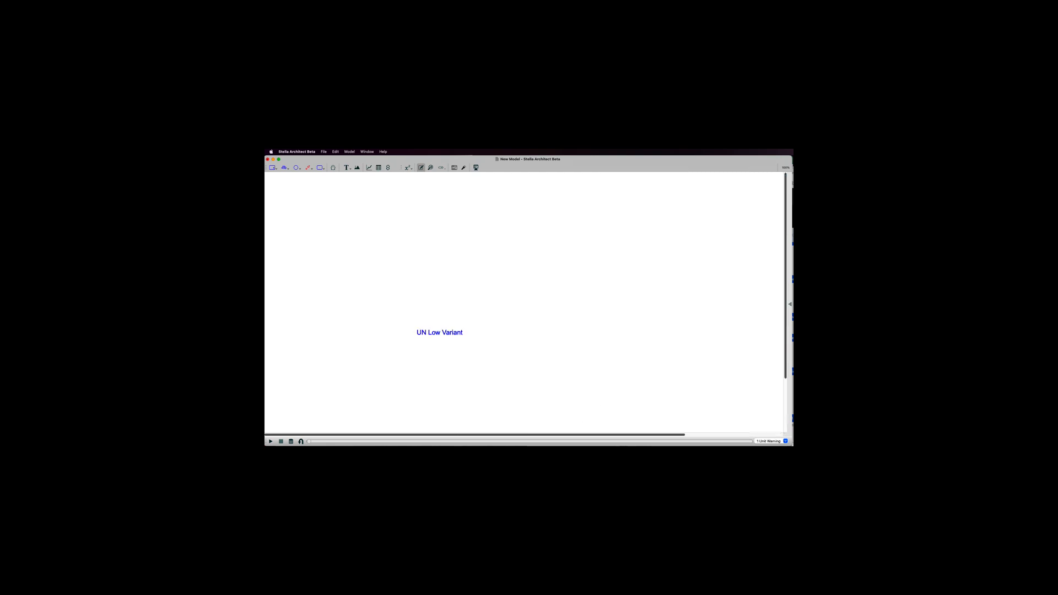
# Switch to the Excel population spreadsheet and copy the Low Variant years and populations from 1950 through 2100.
pyautogui.press('super+Tab')
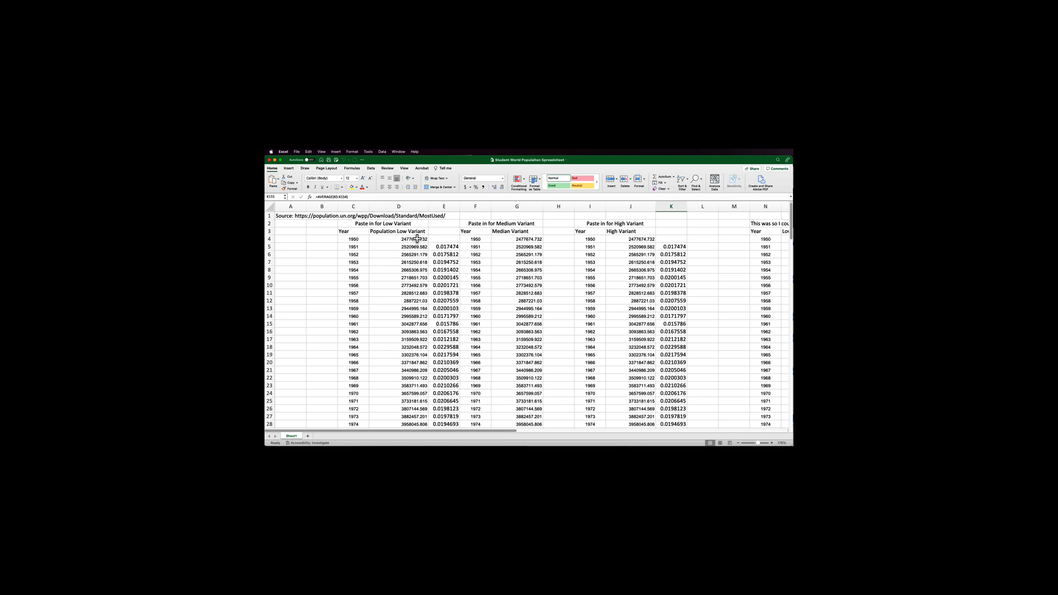
pyautogui.moveTo(354, 239); pyautogui.dragTo(394, 241)
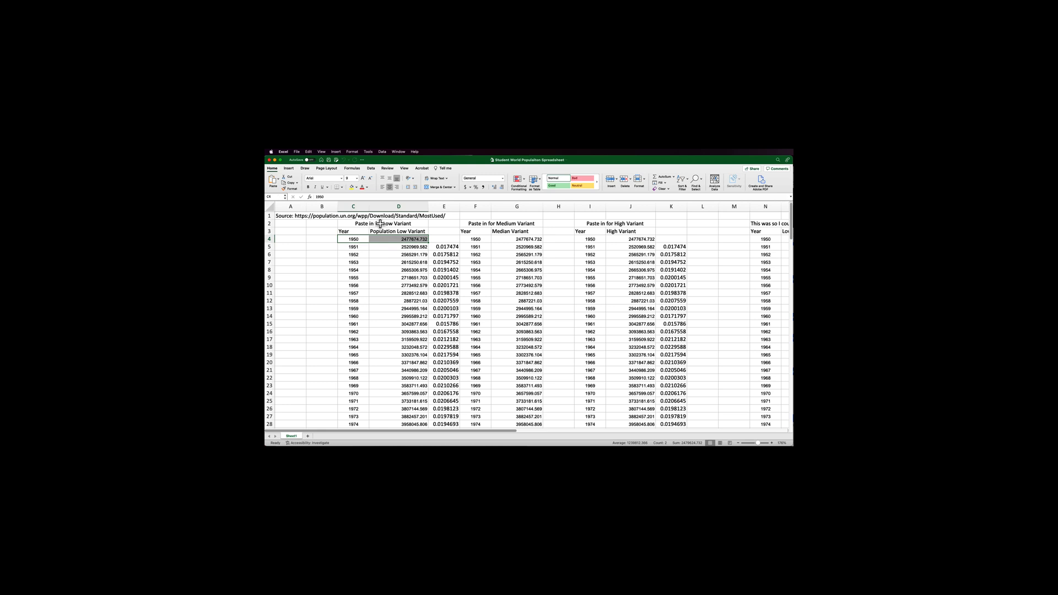
pyautogui.moveTo(356, 239); pyautogui.dragTo(422, 379)
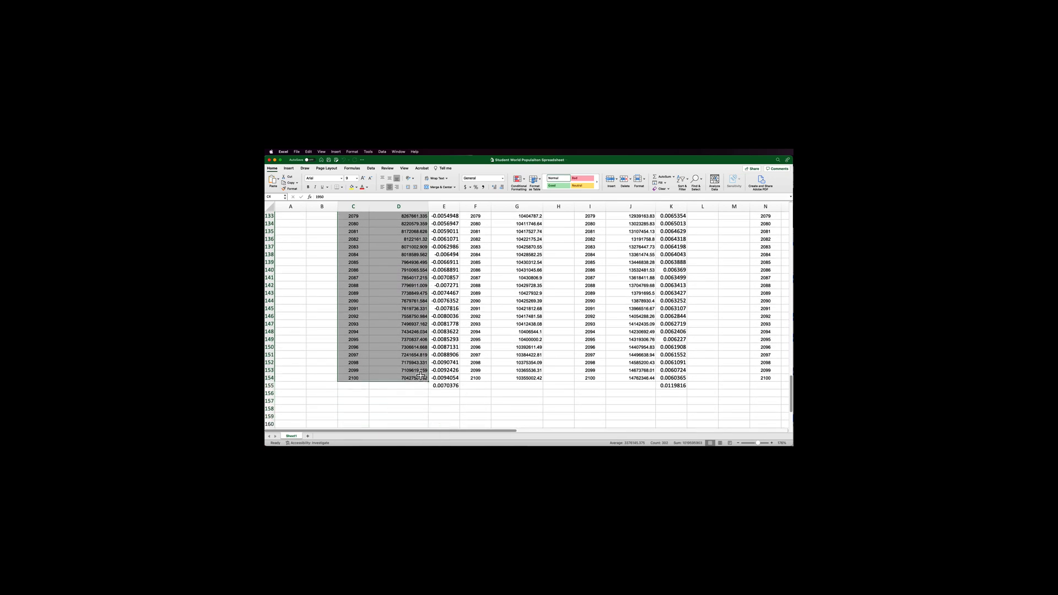
pyautogui.press('super+c')
pyautogui.scroll(15, 423, 379)
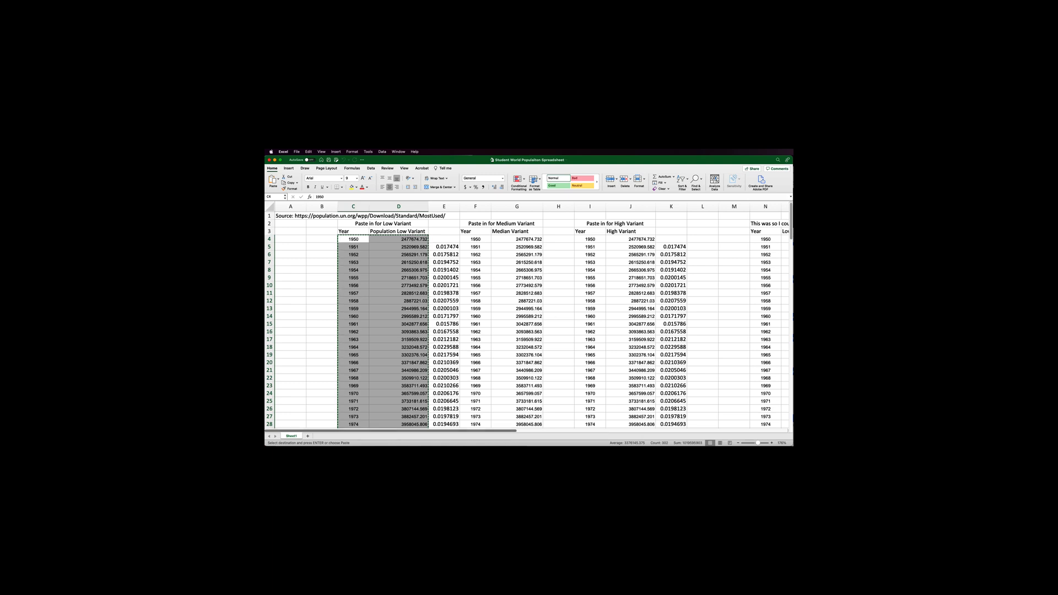
# Switch back to Stella Architect and make the UN Low Variant converter a graphical function.
pyautogui.click(651, 445)
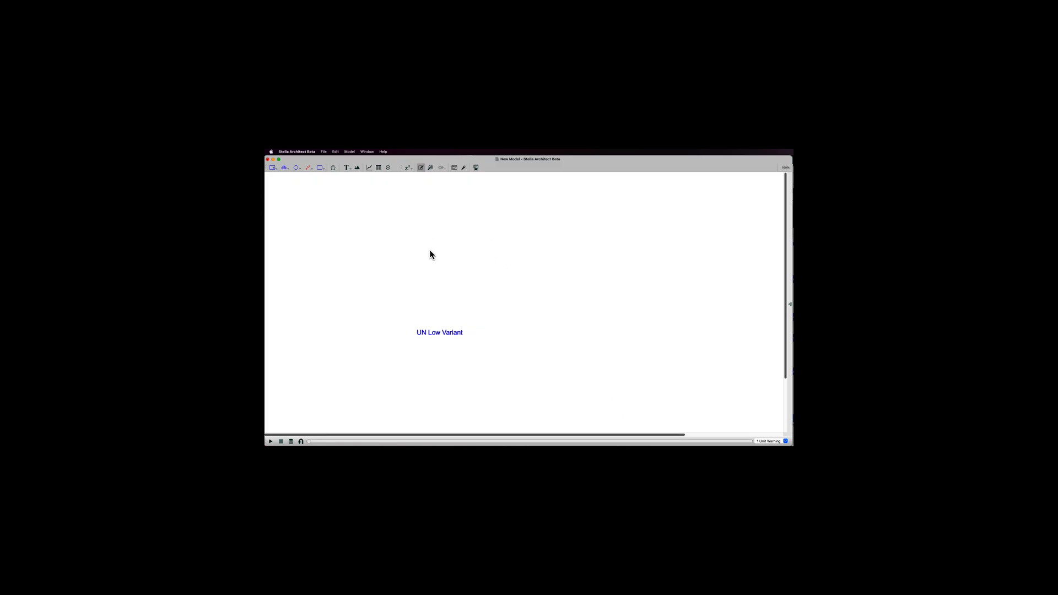
pyautogui.doubleClick(442, 337)
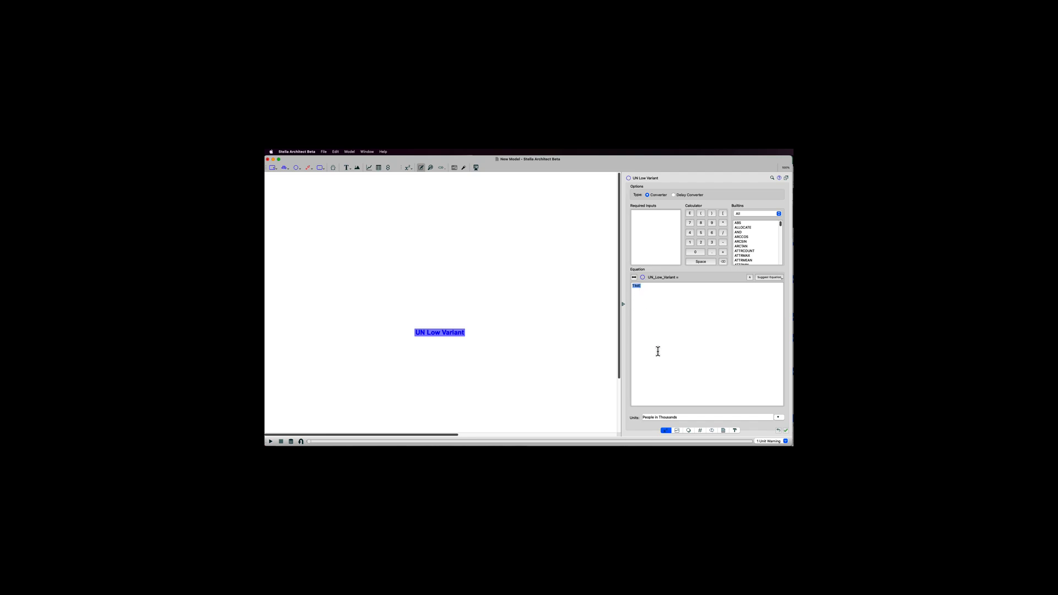
pyautogui.click(677, 432)
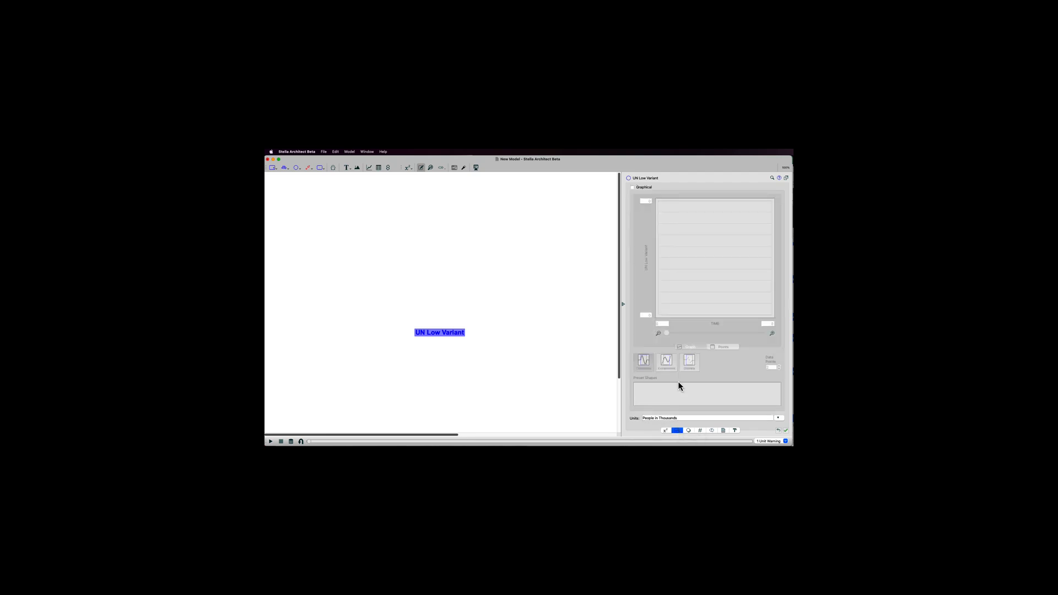
pyautogui.click(633, 188)
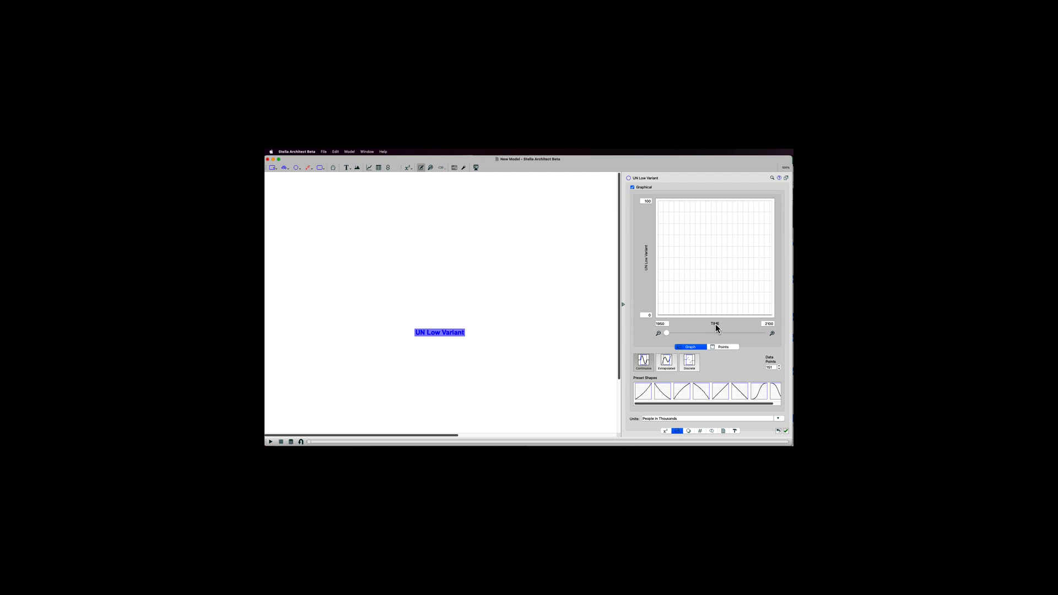
# Unlock the graphical function's table of points and replace all its points with the copied years and populations.
pyautogui.click(731, 347)
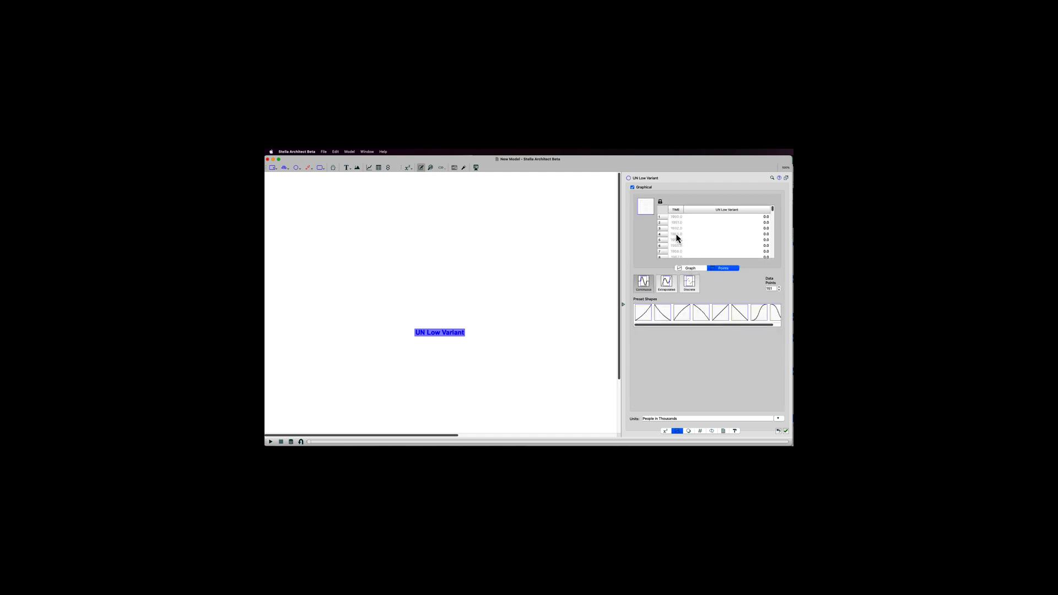
pyautogui.click(661, 203)
pyautogui.click(663, 210)
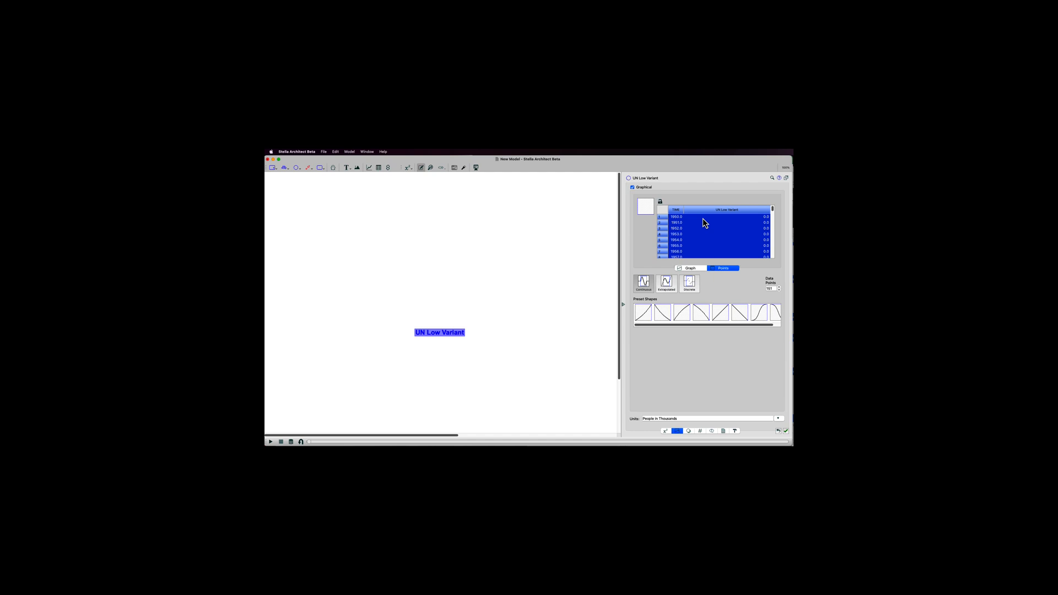
pyautogui.press('super+v')
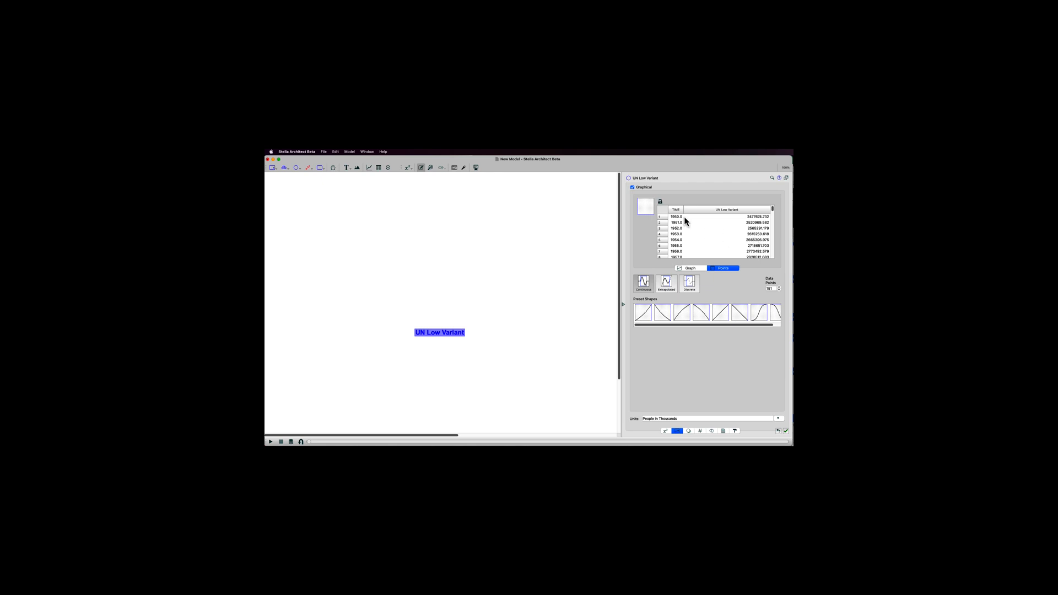
pyautogui.click(550, 258)
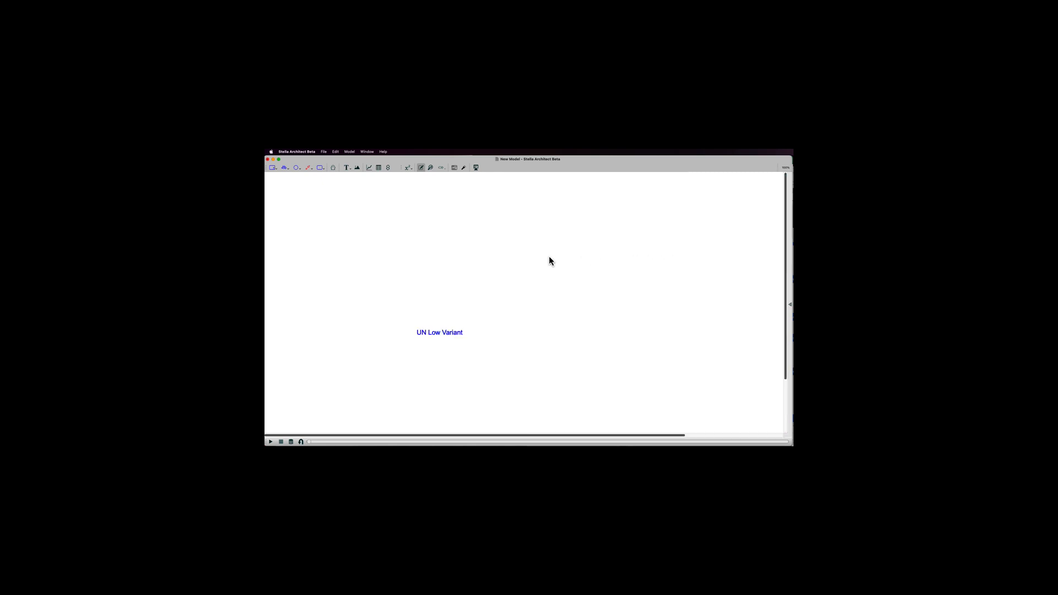
# Place a graph above the UN Low Variant converter and enlarge it.
pyautogui.click(369, 168)
pyautogui.click(417, 265)
pyautogui.moveTo(446, 269); pyautogui.dragTo(415, 218)
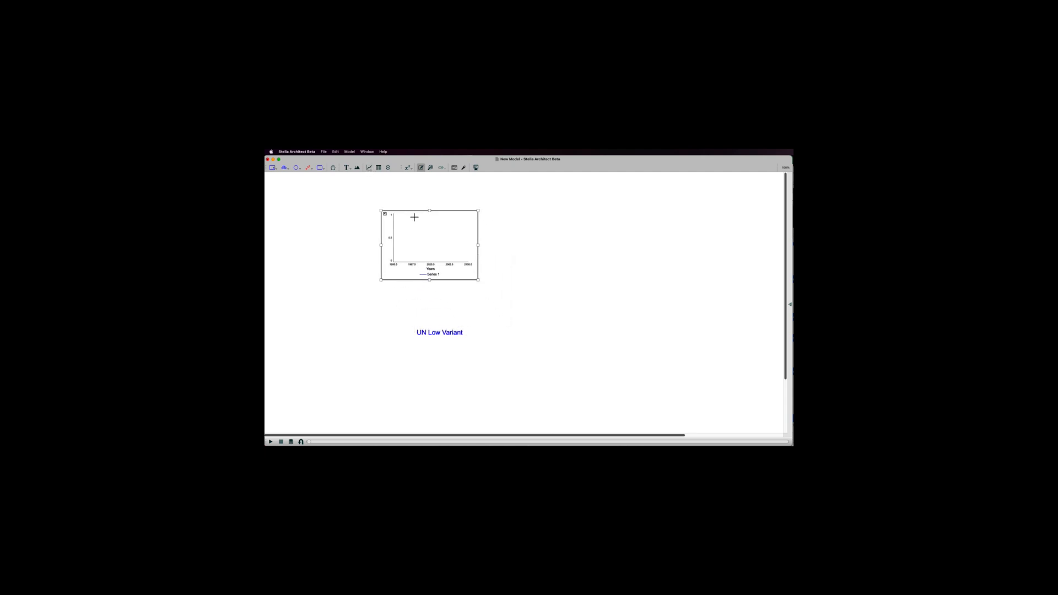
pyautogui.moveTo(478, 282); pyautogui.dragTo(570, 311)
# Set the graph's title, axis title and legend, and axis label text sizes to 18.
pyautogui.doubleClick(529, 270)
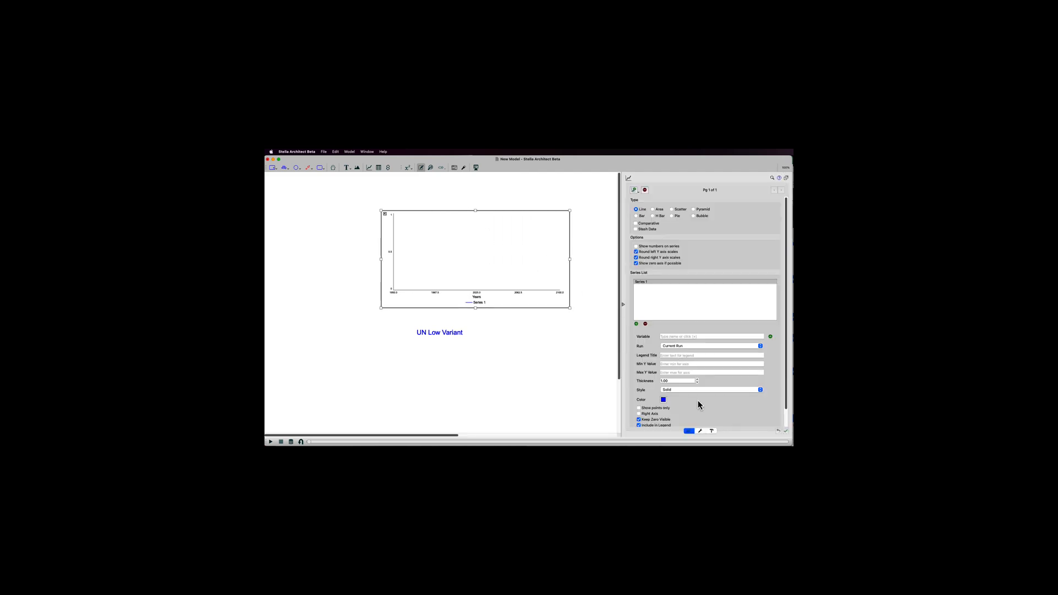
pyautogui.click(712, 431)
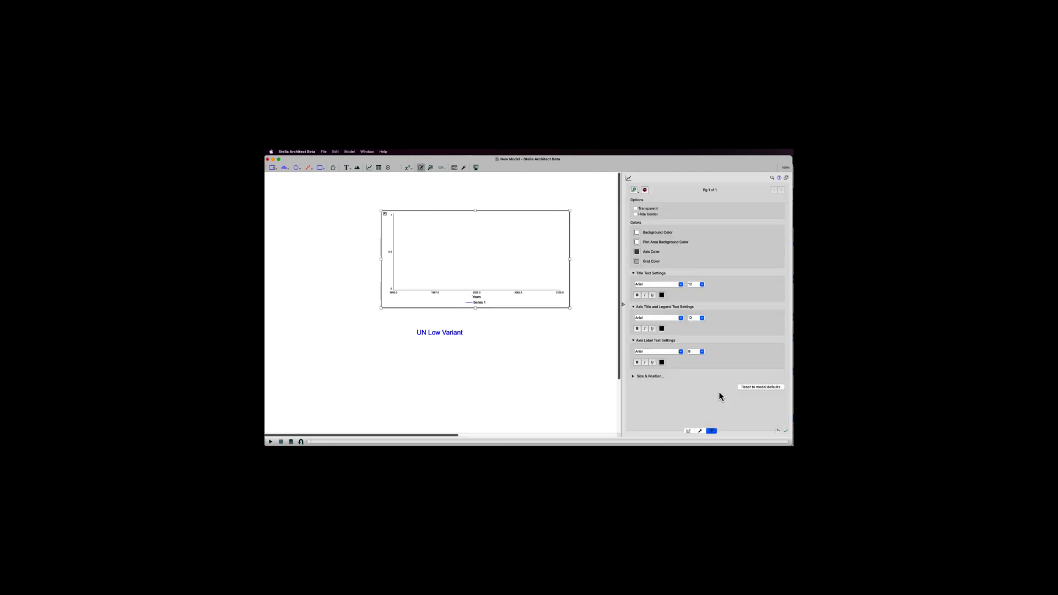
pyautogui.click(702, 285)
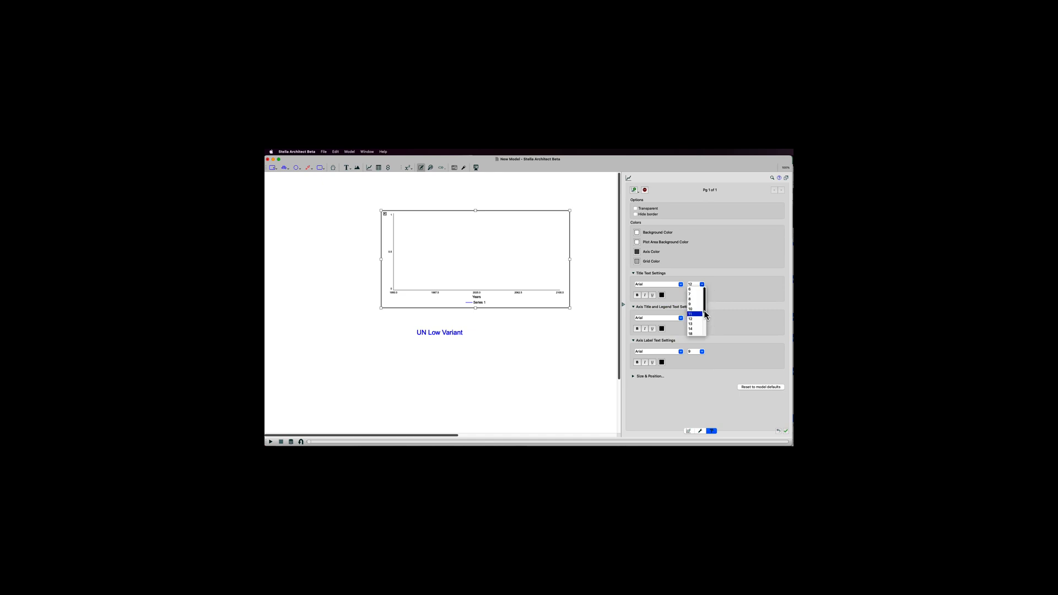
pyautogui.scroll(-3, 696, 323)
pyautogui.click(696, 321)
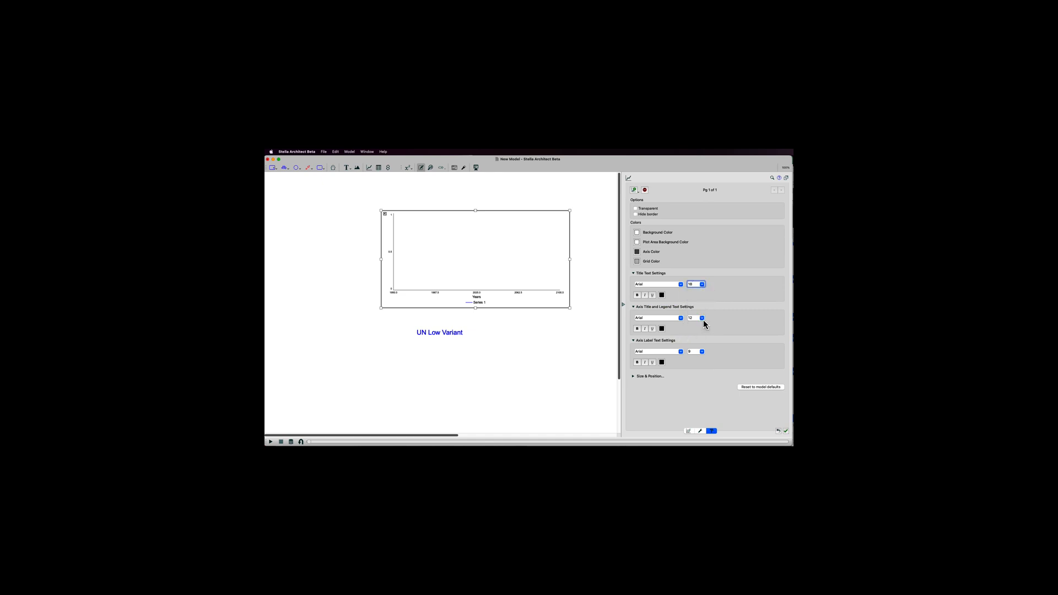
pyautogui.click(703, 318)
pyautogui.click(696, 368)
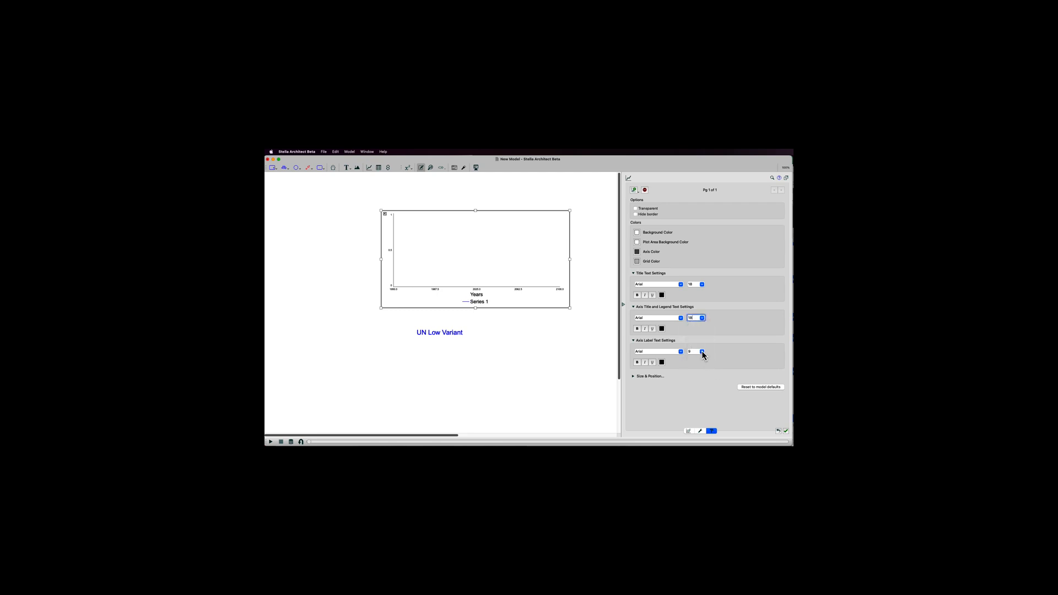
pyautogui.click(703, 352)
pyautogui.click(700, 401)
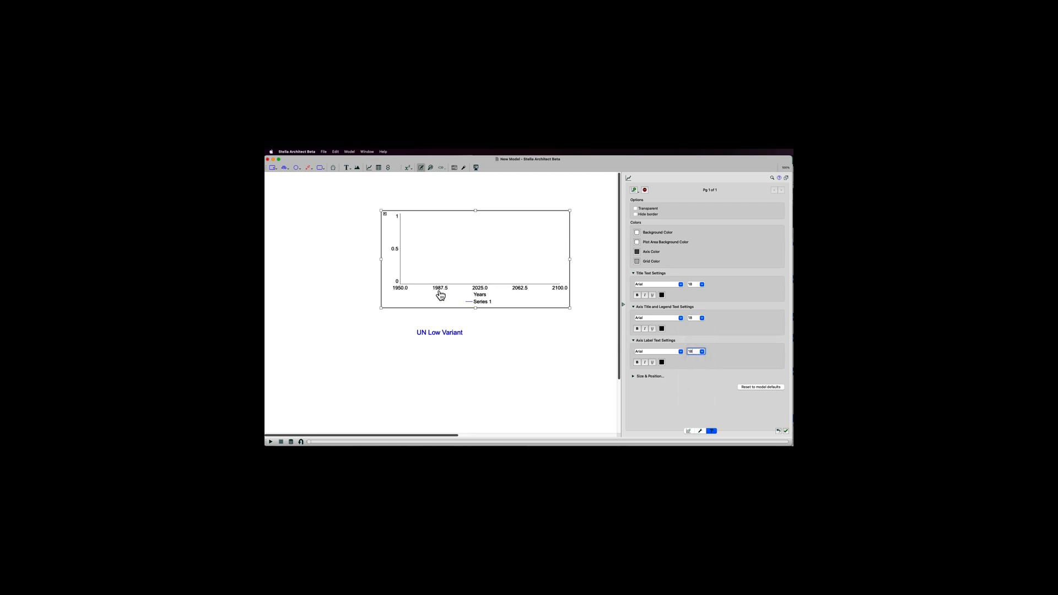
# Raise the graph's number of X labels to 12 and enlarge the graph so the labels fit.
pyautogui.click(700, 432)
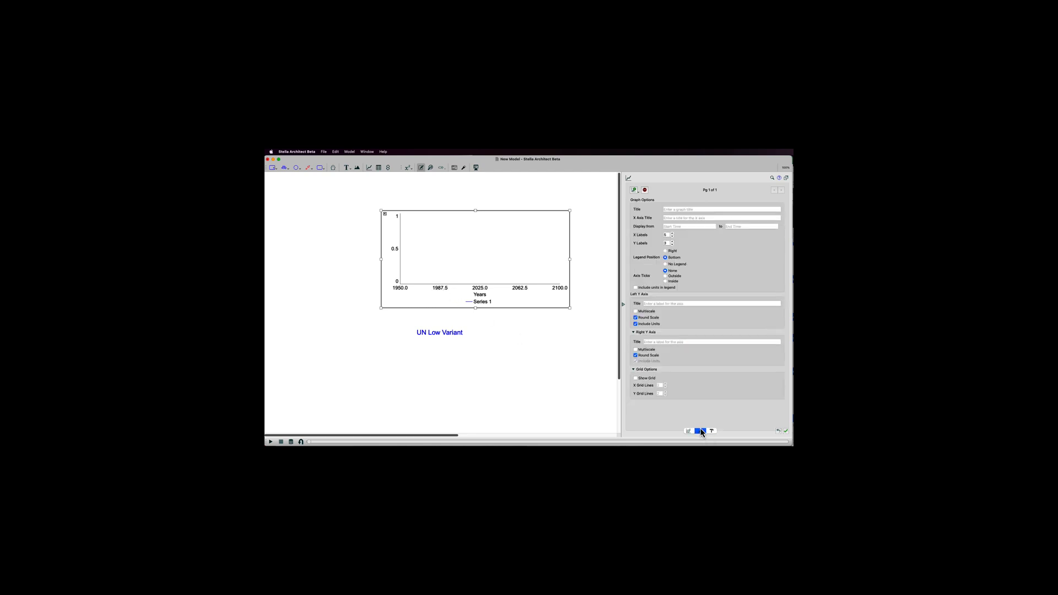
pyautogui.click(672, 234)
pyautogui.click(673, 234)
pyautogui.click(673, 234)
pyautogui.click(673, 234)
pyautogui.click(672, 234)
pyautogui.click(672, 235)
pyautogui.click(672, 234)
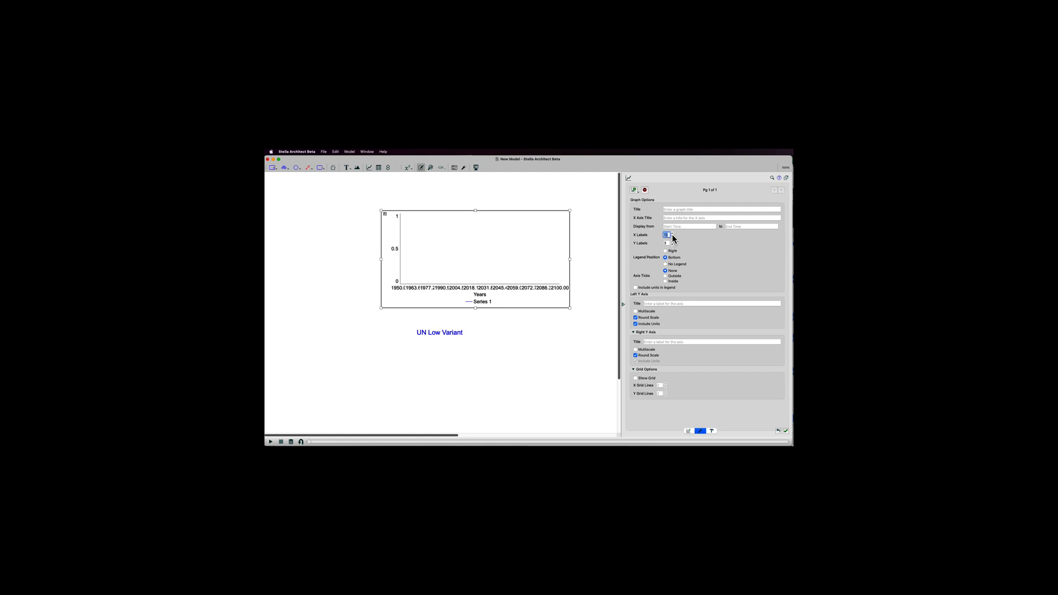
pyautogui.moveTo(570, 307); pyautogui.dragTo(618, 320)
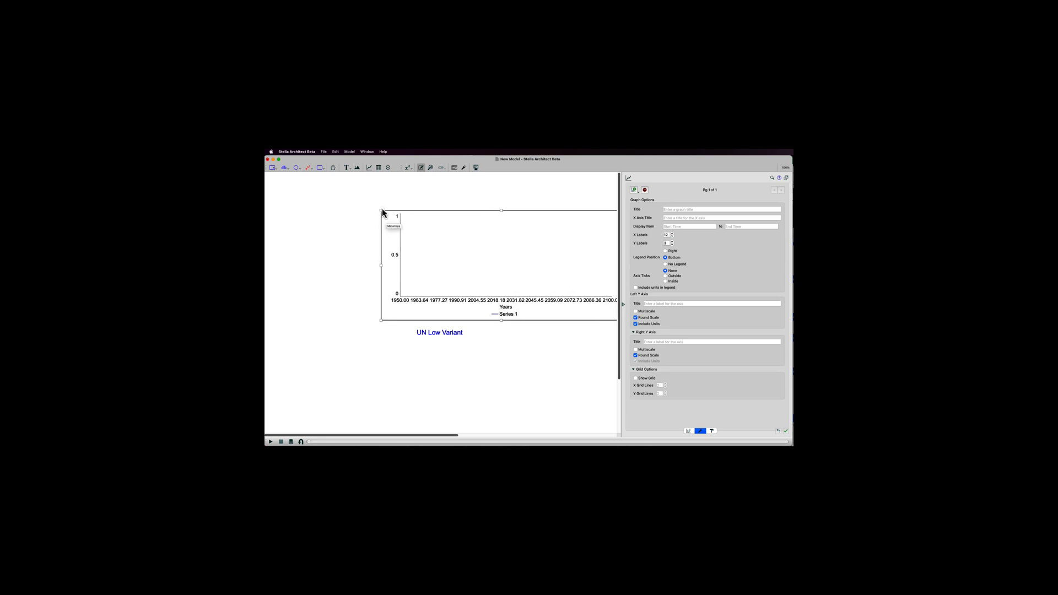
pyautogui.moveTo(381, 211); pyautogui.dragTo(299, 178)
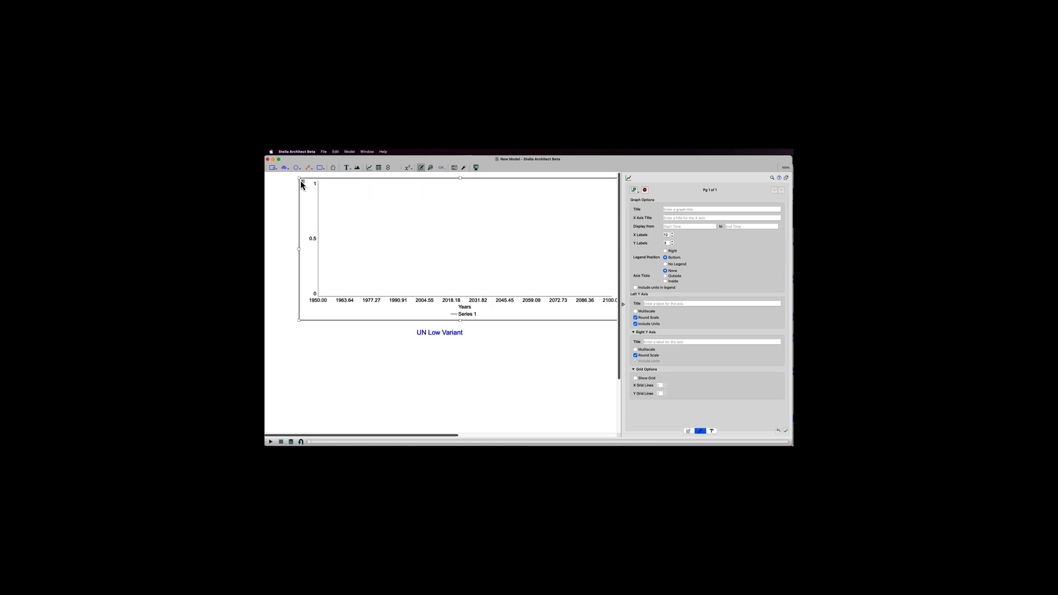
# Raise the graph's number of X labels to 16 and shift the graph slightly left on the canvas.
pyautogui.click(672, 233)
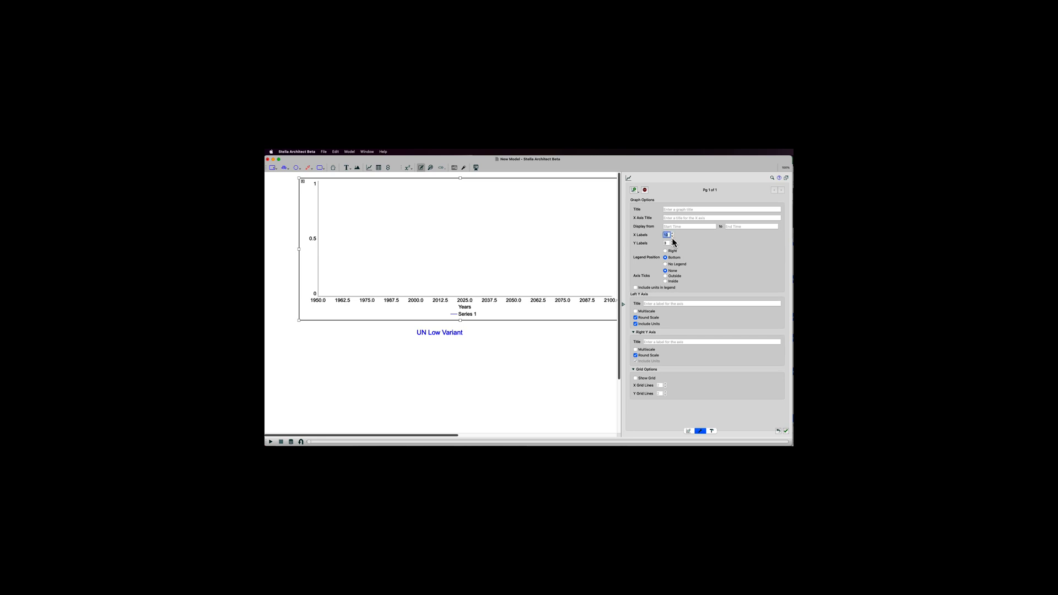
pyautogui.click(673, 234)
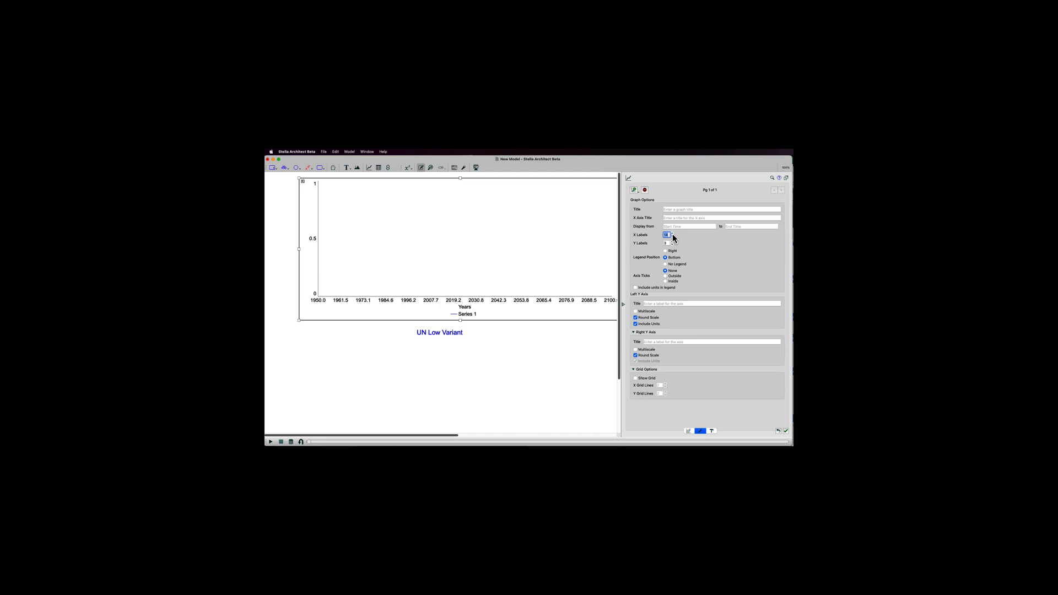
pyautogui.click(672, 234)
pyautogui.click(672, 233)
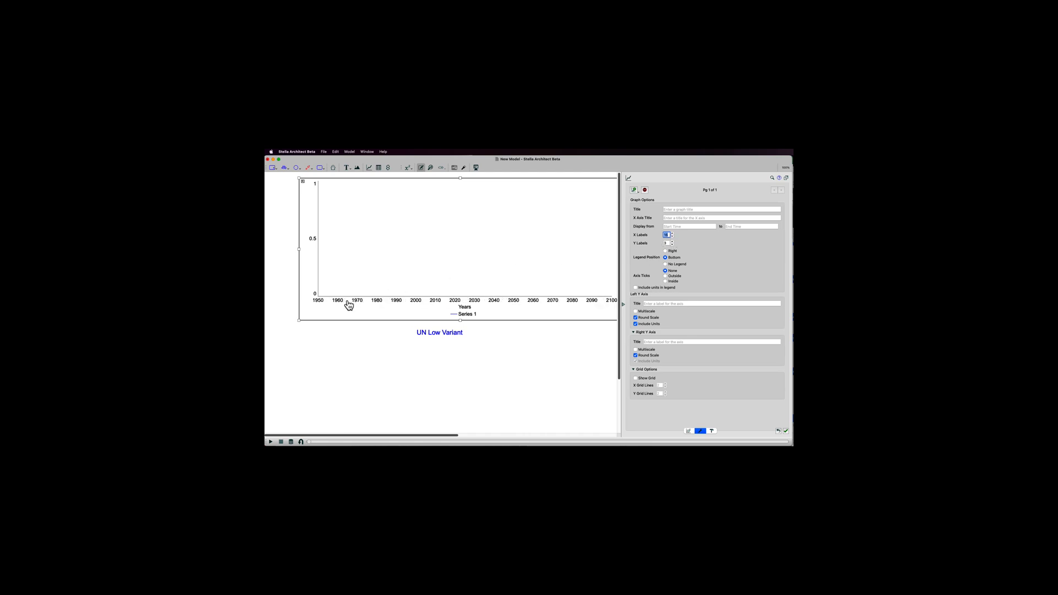
pyautogui.moveTo(444, 182); pyautogui.dragTo(435, 180)
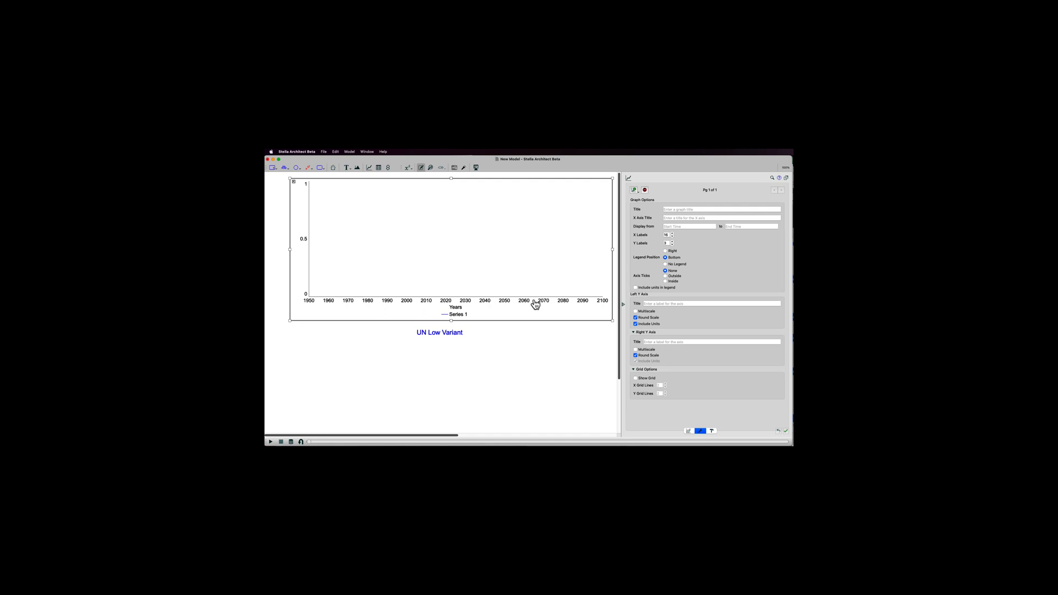
# Add UN Low Variant as a series on the graph and run the model.
pyautogui.click(689, 432)
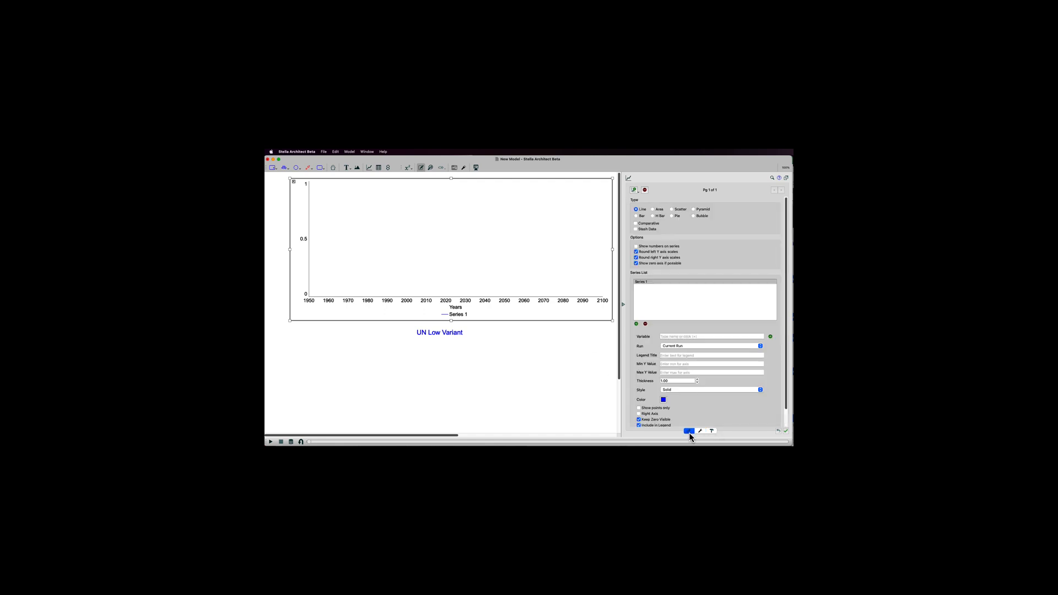
pyautogui.click(637, 324)
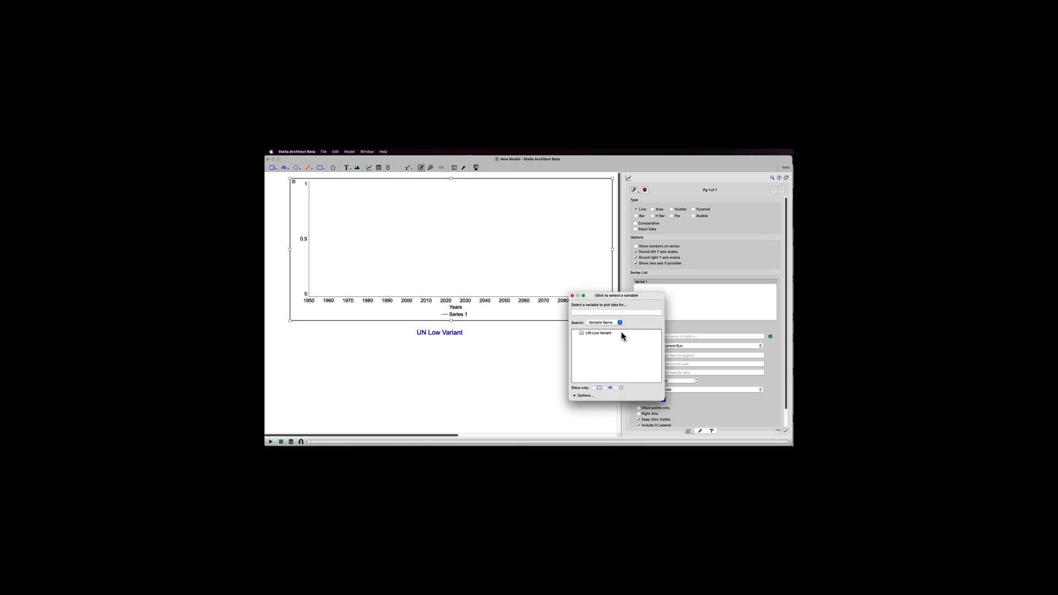
pyautogui.click(619, 334)
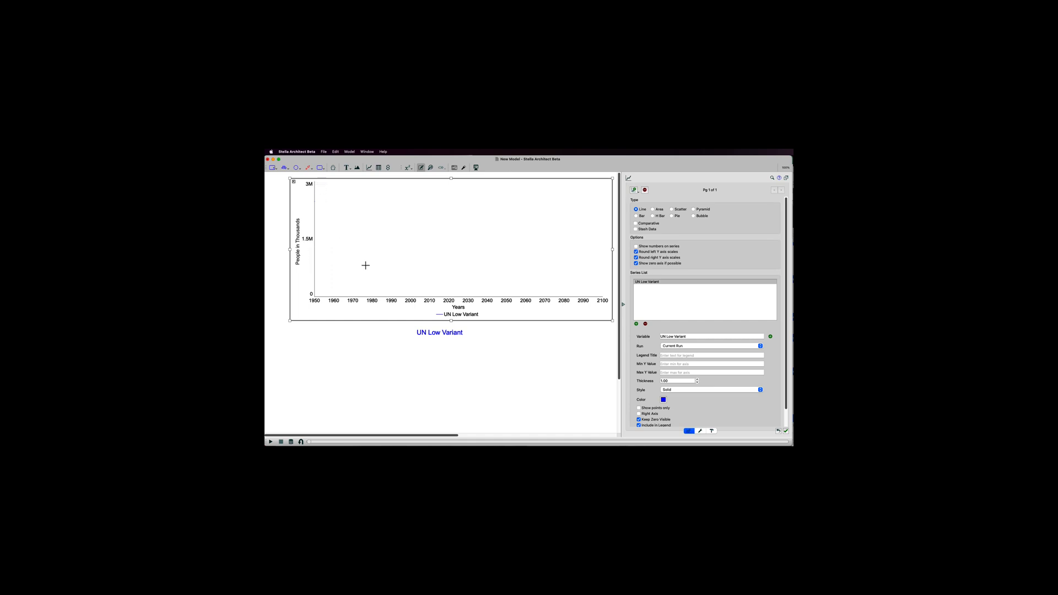
pyautogui.click(414, 389)
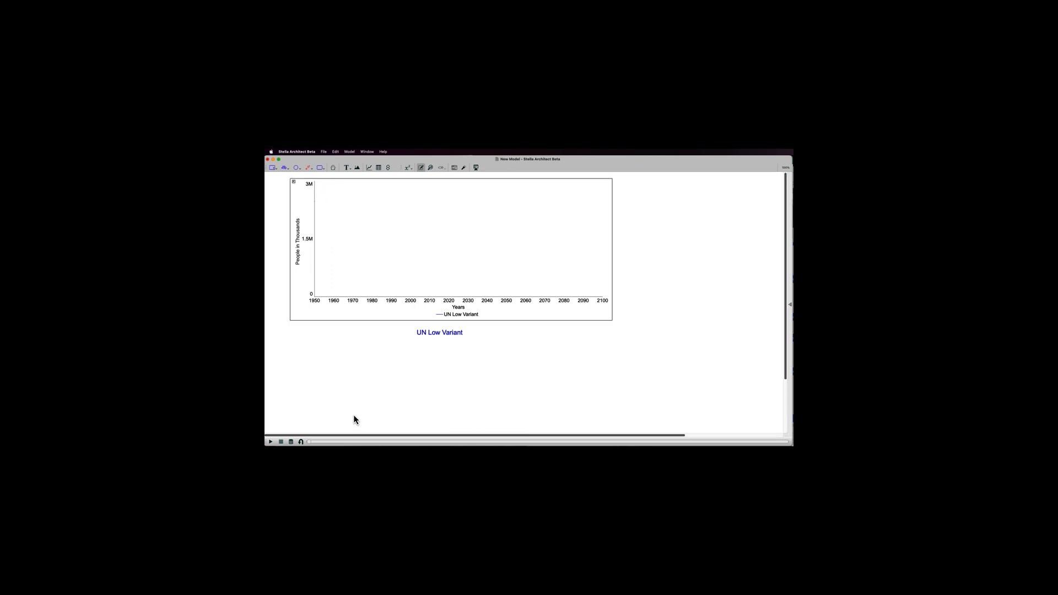
pyautogui.click(271, 442)
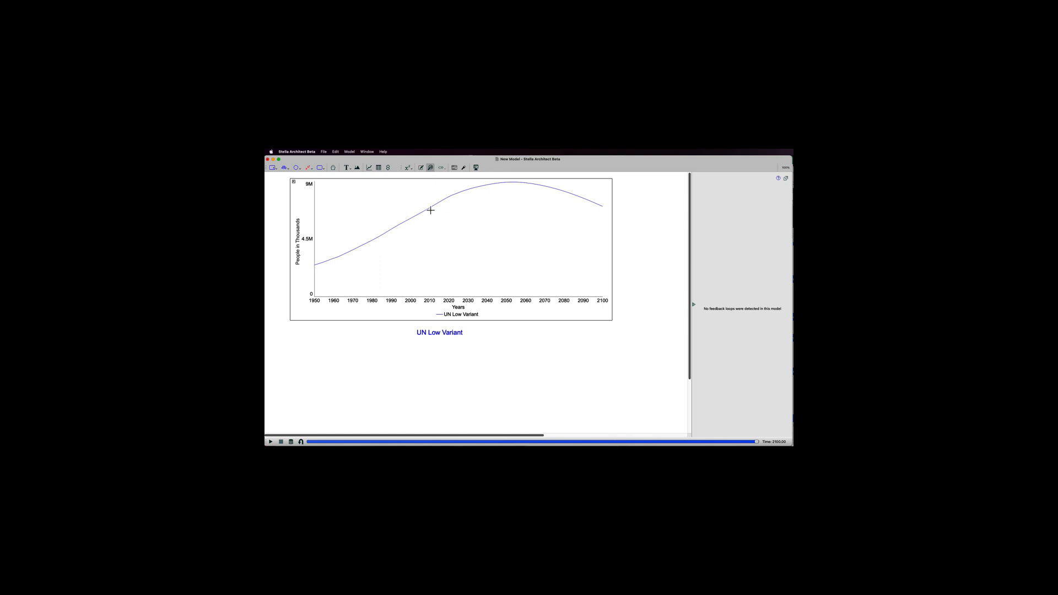
# Set the UN Low Variant series thickness to 3.00 and show numbers on the graph's series.
pyautogui.doubleClick(450, 220)
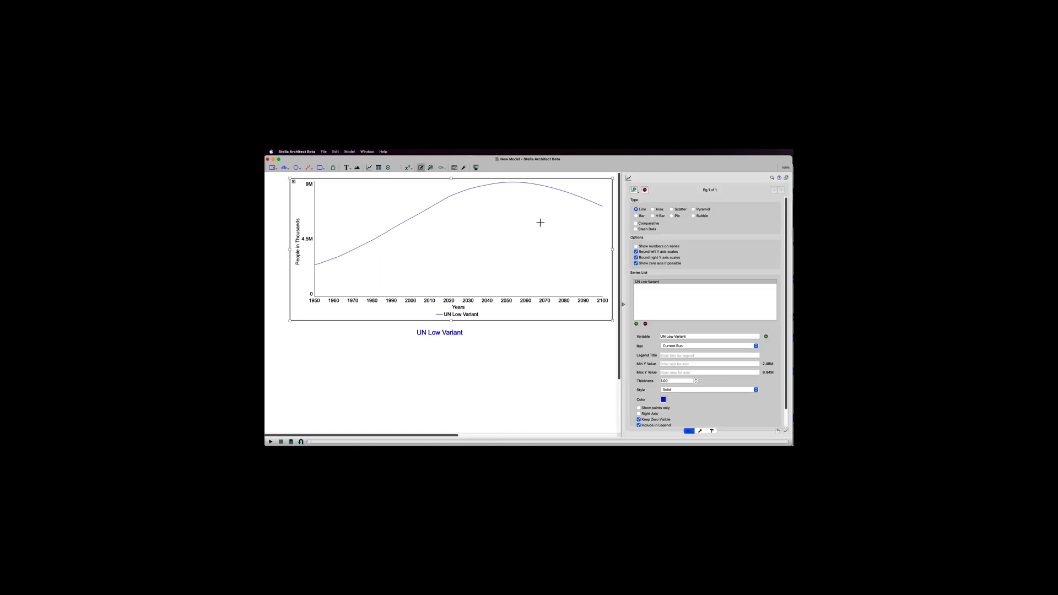
pyautogui.click(696, 380)
pyautogui.click(696, 380)
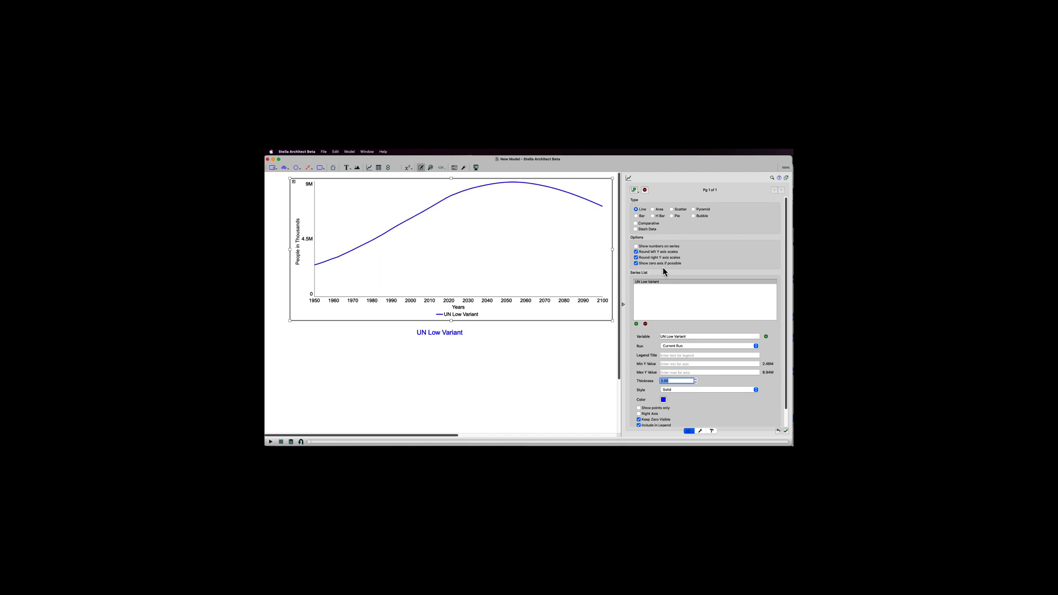
pyautogui.click(636, 246)
pyautogui.click(507, 333)
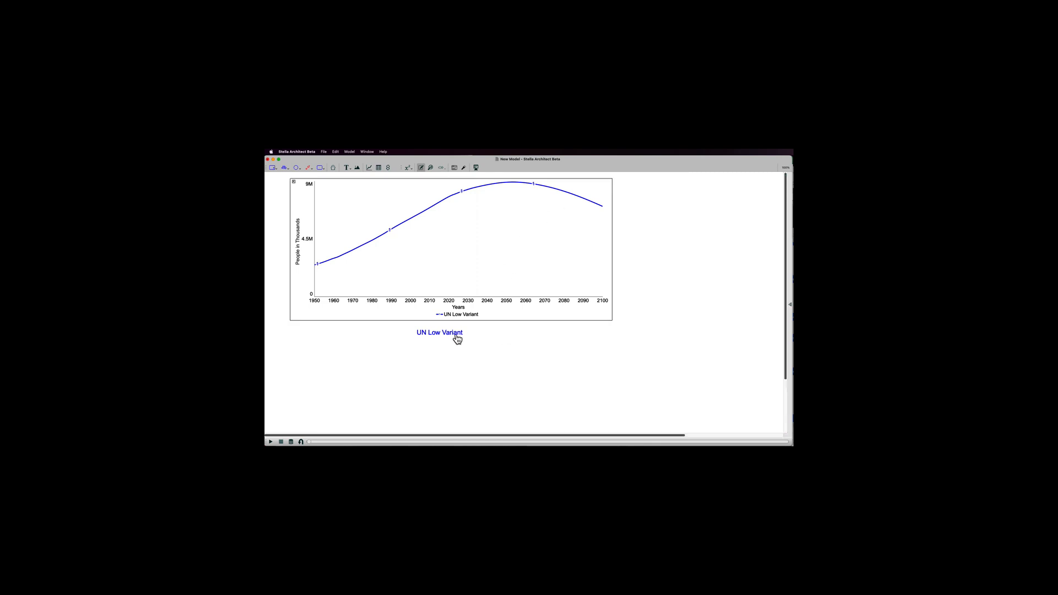
# Move the UN Low Variant converter toward the graph's left end and add a converter named UN Medium Variant beside it.
pyautogui.moveTo(457, 339); pyautogui.dragTo(353, 337)
pyautogui.click(379, 339)
pyautogui.click(297, 168)
pyautogui.click(420, 333)
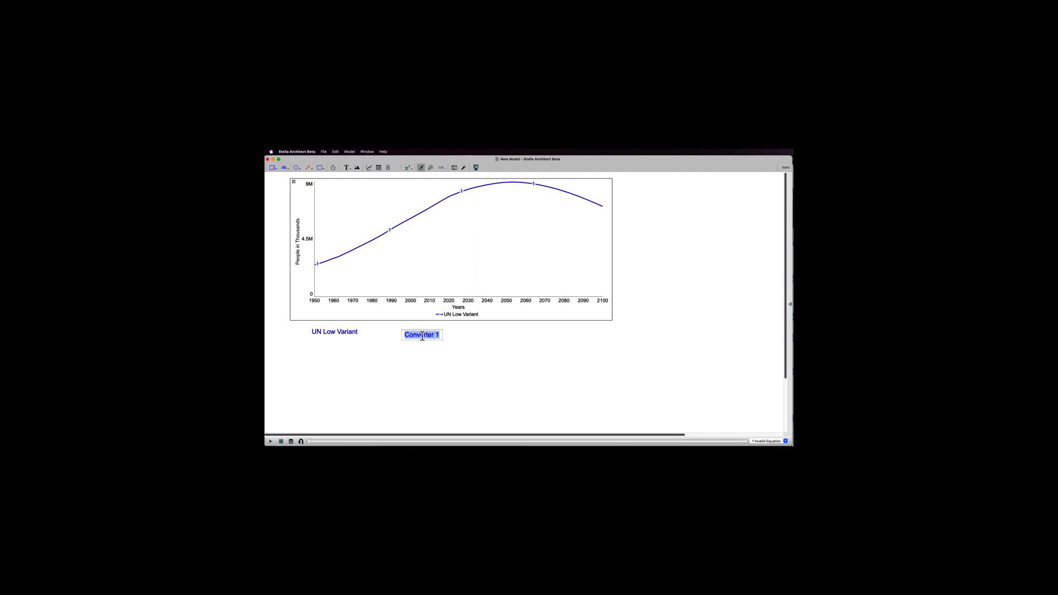
pyautogui.write('UN Medium Variant')
pyautogui.press('Return')
pyautogui.moveTo(445, 336); pyautogui.dragTo(460, 333)
# Set the UN Medium Variant equation to TIME and its units to People in Thousands.
pyautogui.doubleClick(448, 334)
pyautogui.click(458, 342)
pyautogui.doubleClick(447, 336)
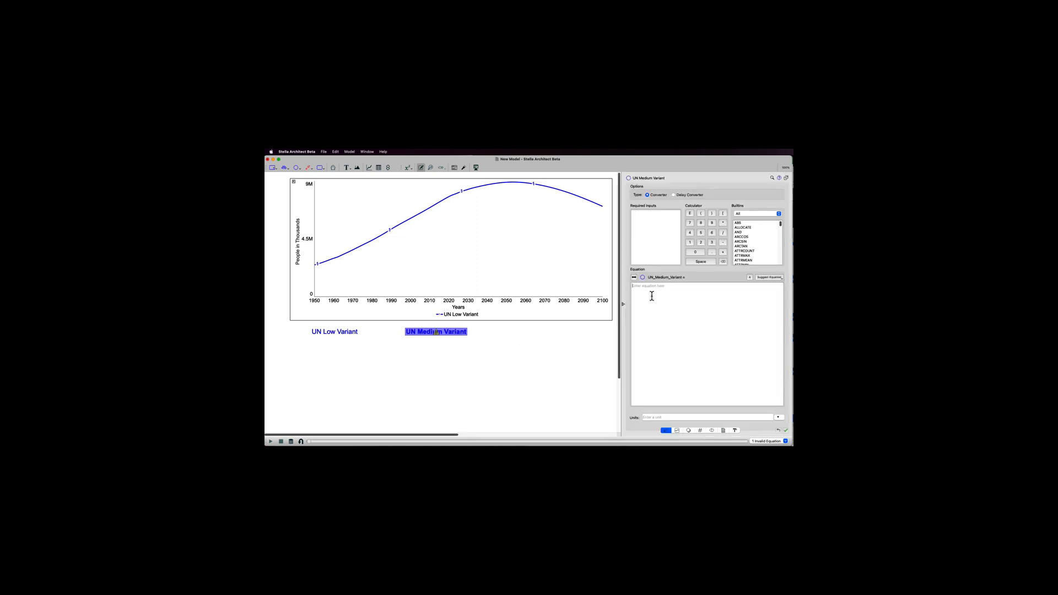
pyautogui.write('Time')
pyautogui.click(674, 418)
pyautogui.click(778, 418)
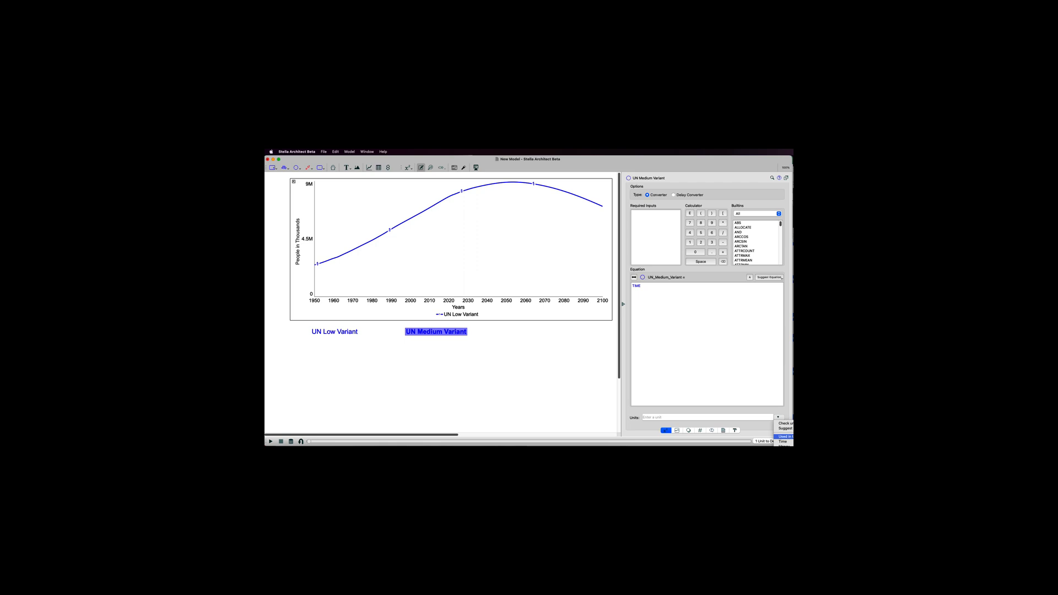
pyautogui.click(786, 437)
# Make UN Medium Variant a graphical function of time and select its entire table of points.
pyautogui.click(677, 432)
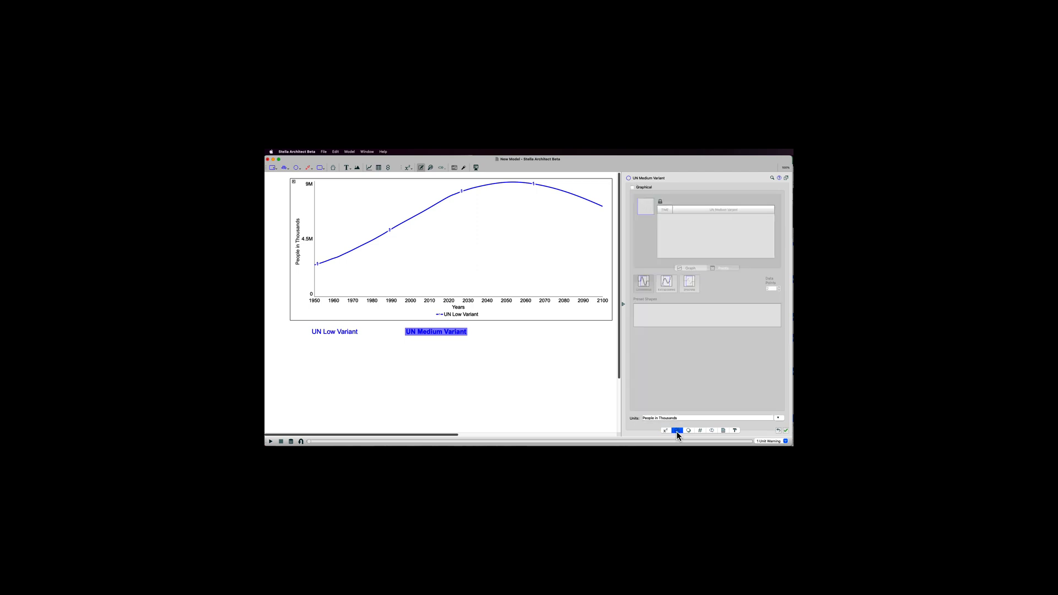
pyautogui.click(632, 188)
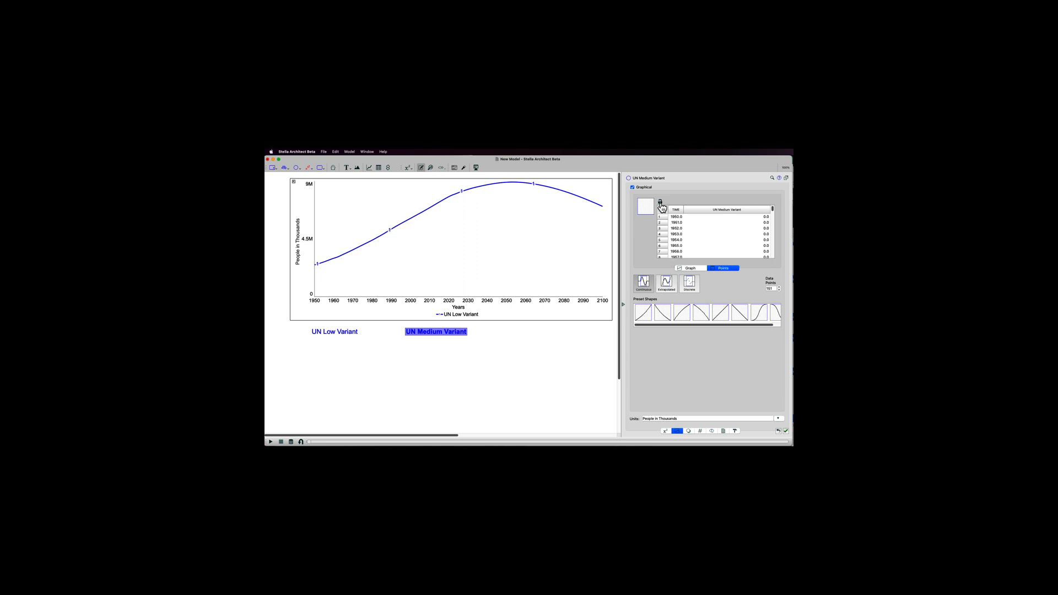
pyautogui.click(662, 213)
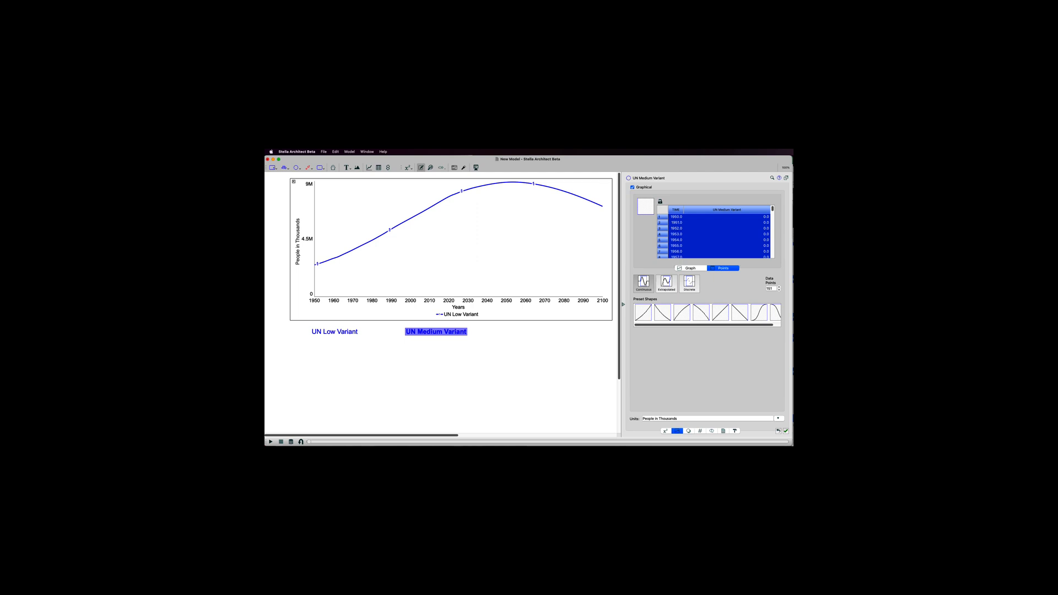
# Copy the medium variant years and populations for 1950 to 2100 from the Excel spreadsheet into Stella's UN Medium Variant points table.
pyautogui.press('super+Tab')
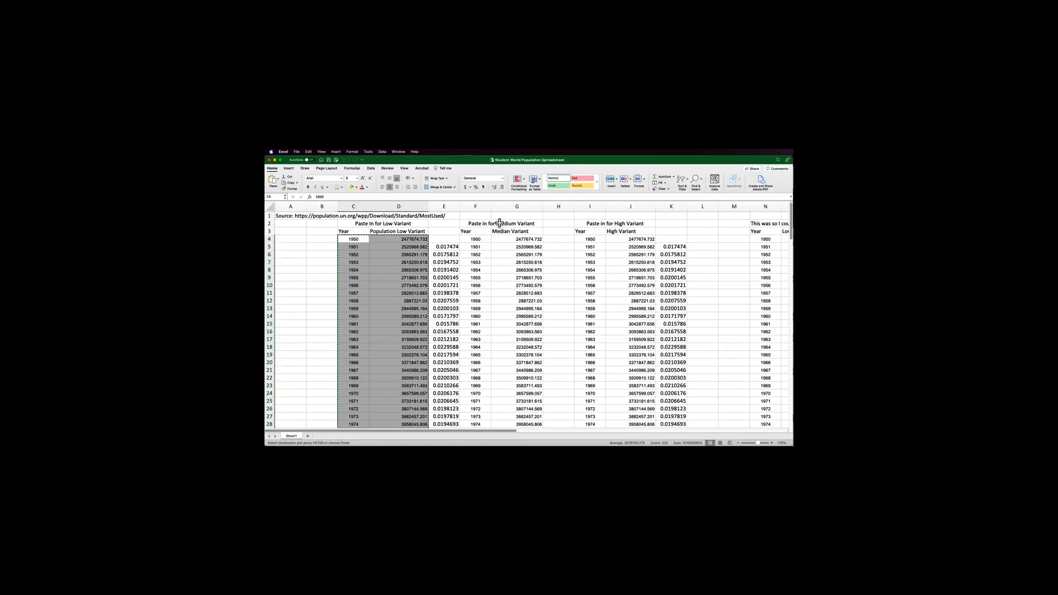
pyautogui.moveTo(480, 239); pyautogui.dragTo(525, 412)
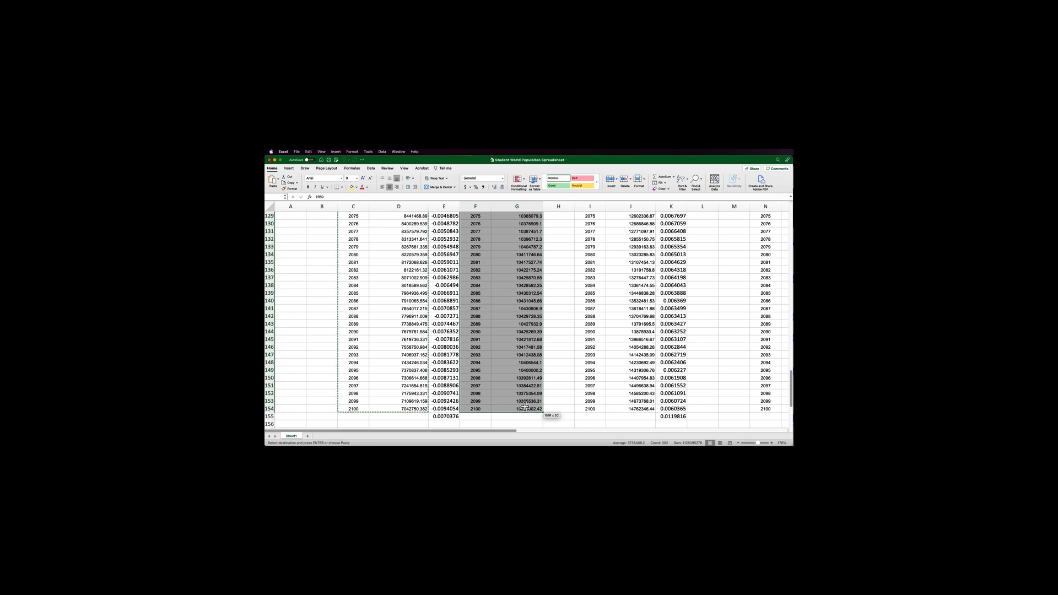
pyautogui.press('super+c')
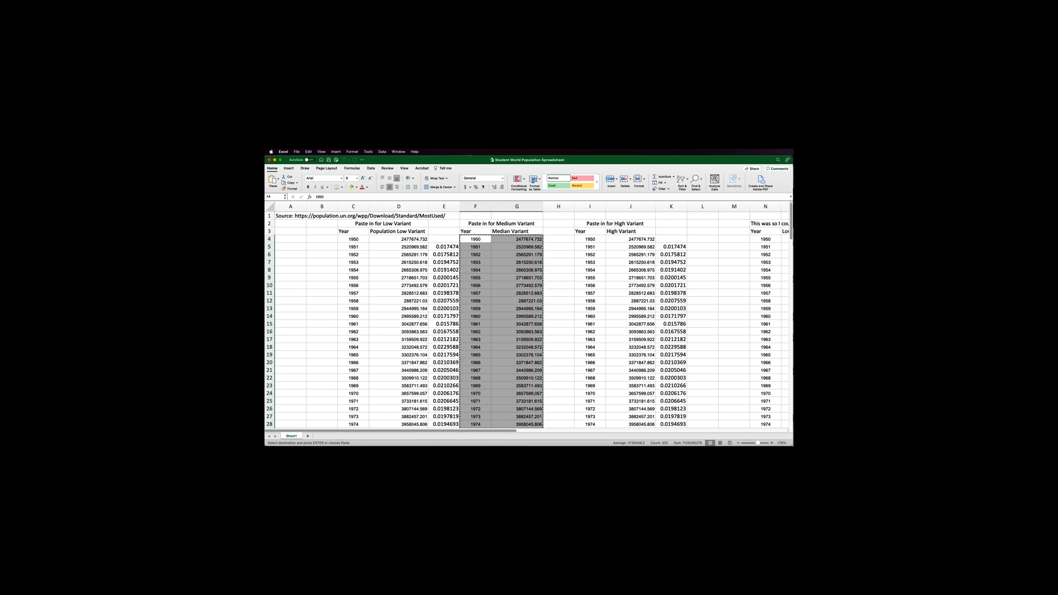
pyautogui.press('super+Tab')
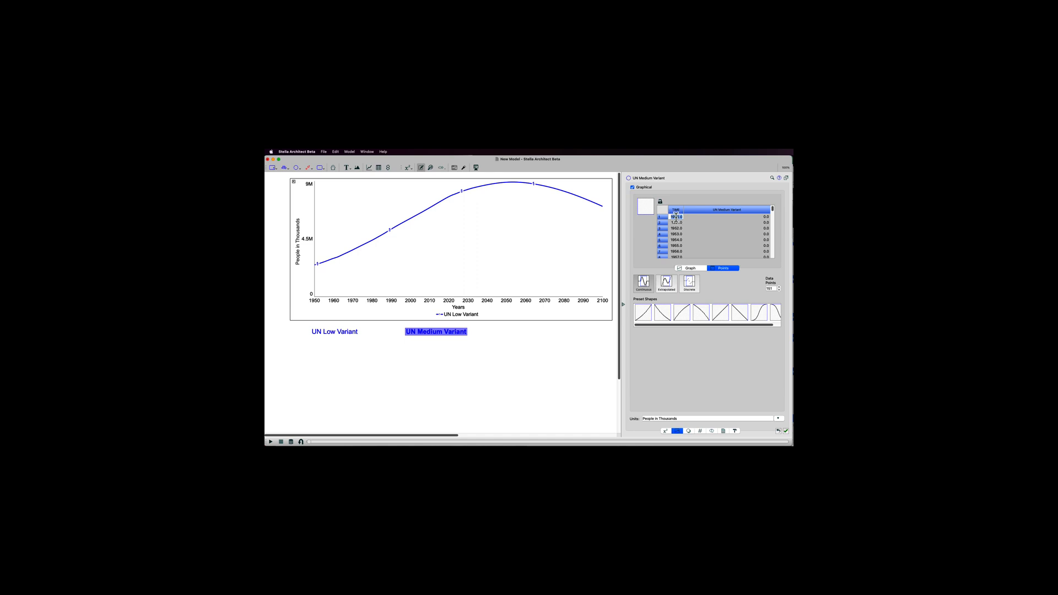
pyautogui.click(666, 210)
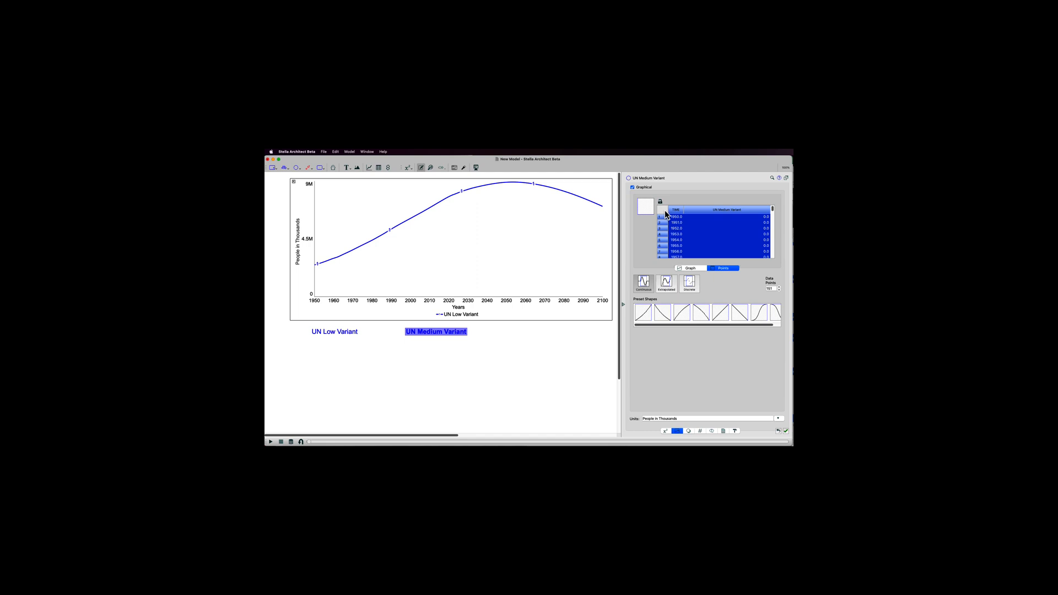
pyautogui.press('super+v')
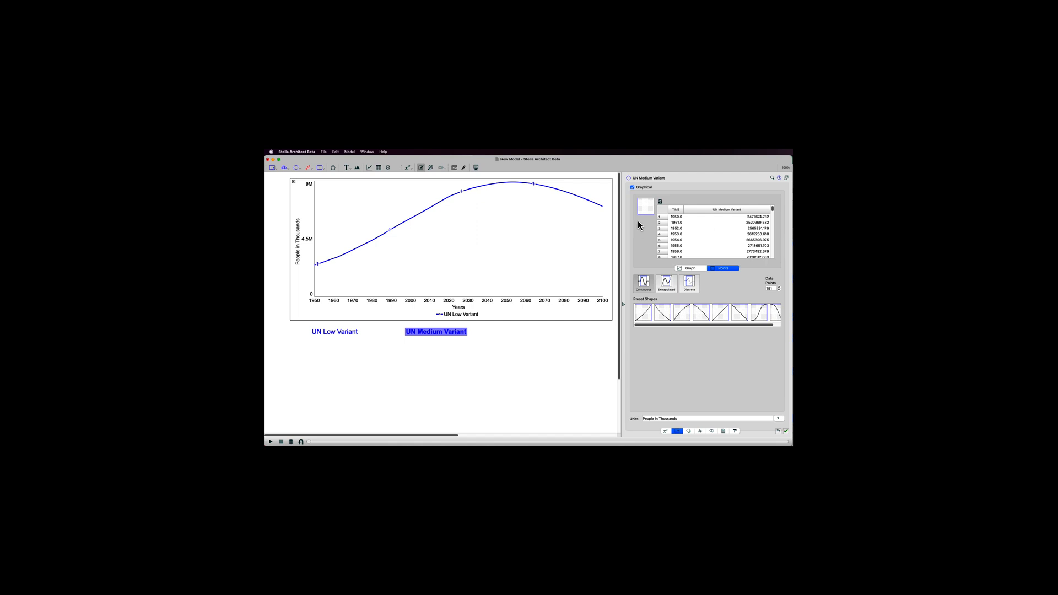
# Add UN Medium Variant as a second series on the graph and run the model.
pyautogui.click(555, 249)
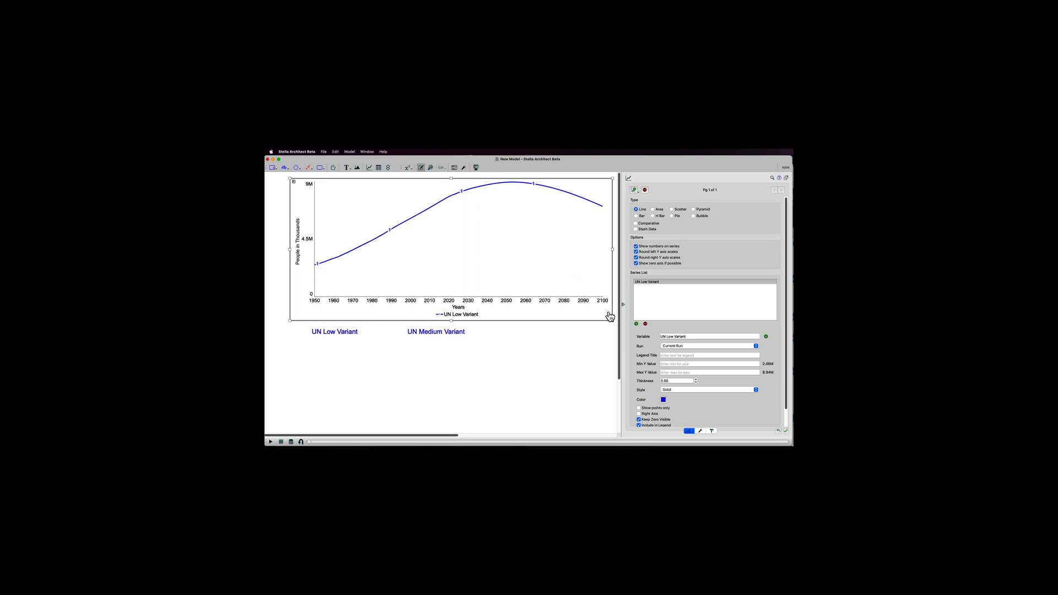
pyautogui.click(636, 324)
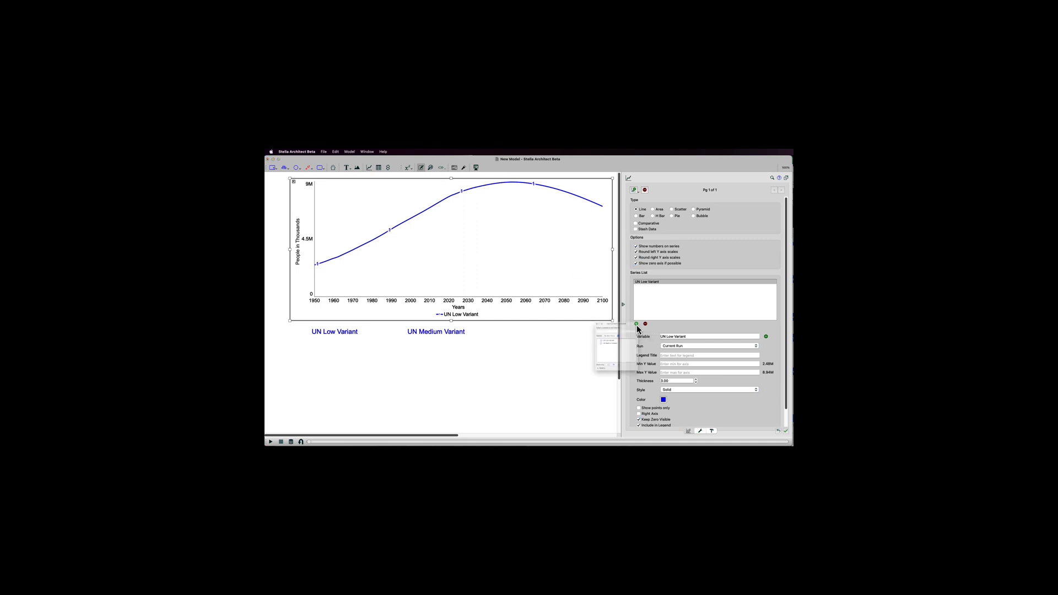
pyautogui.click(601, 340)
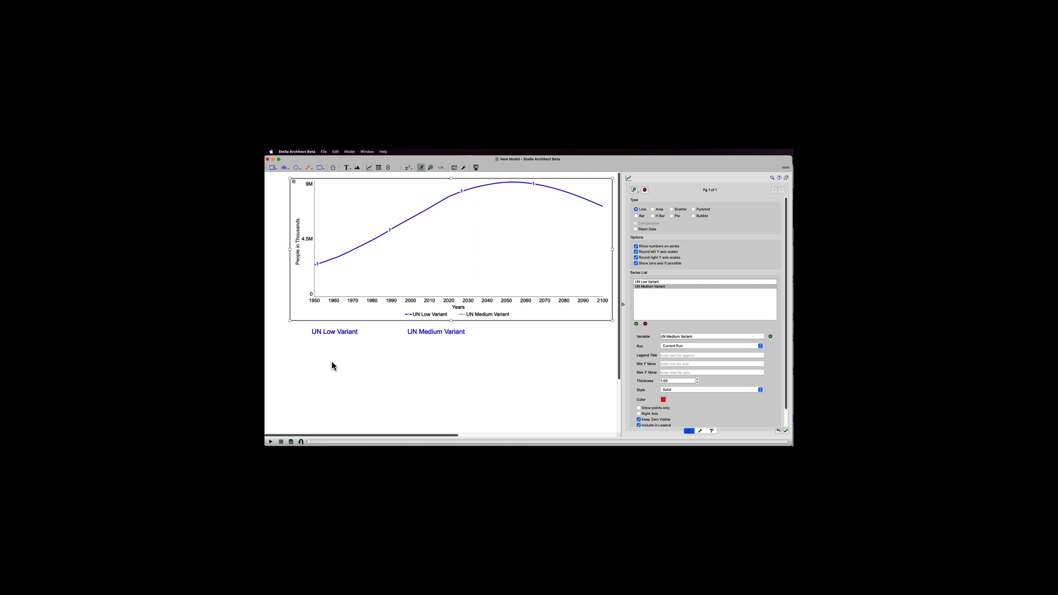
pyautogui.click(271, 443)
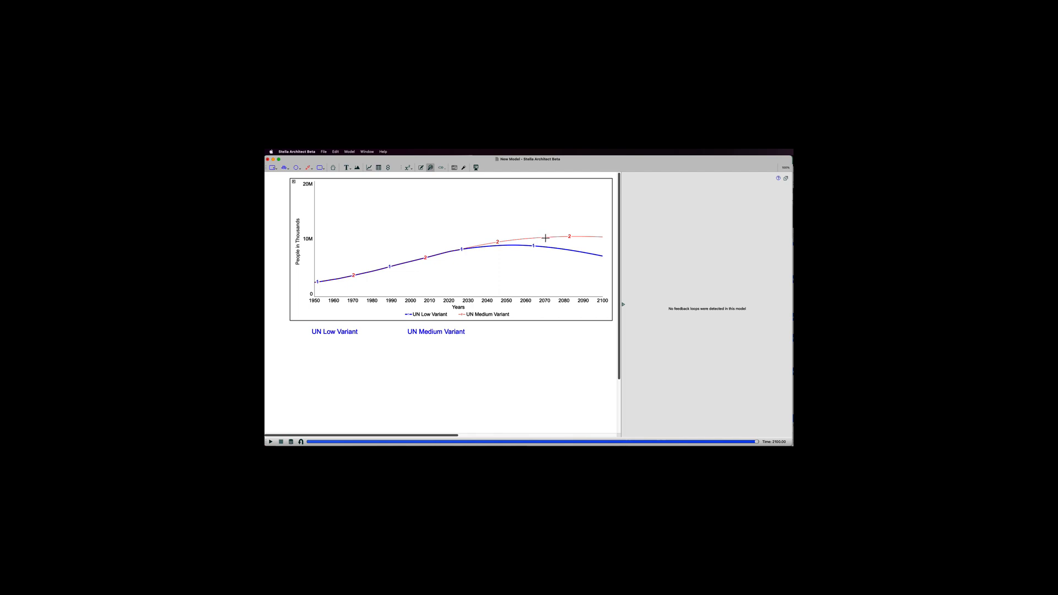
# Set the UN Medium Variant series thickness to 3.00 on the graph.
pyautogui.click(565, 262)
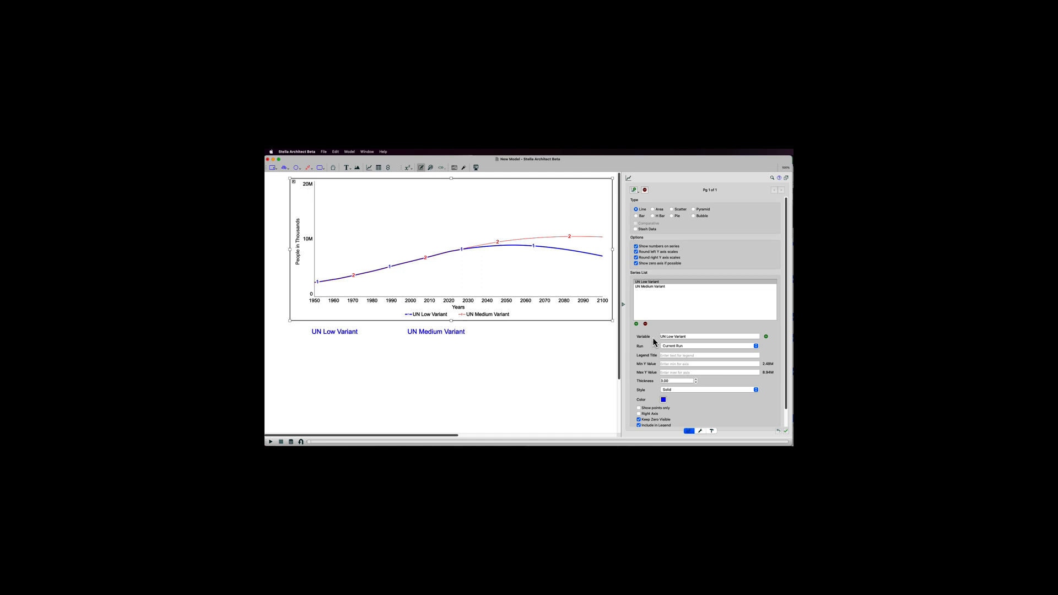
pyautogui.click(656, 287)
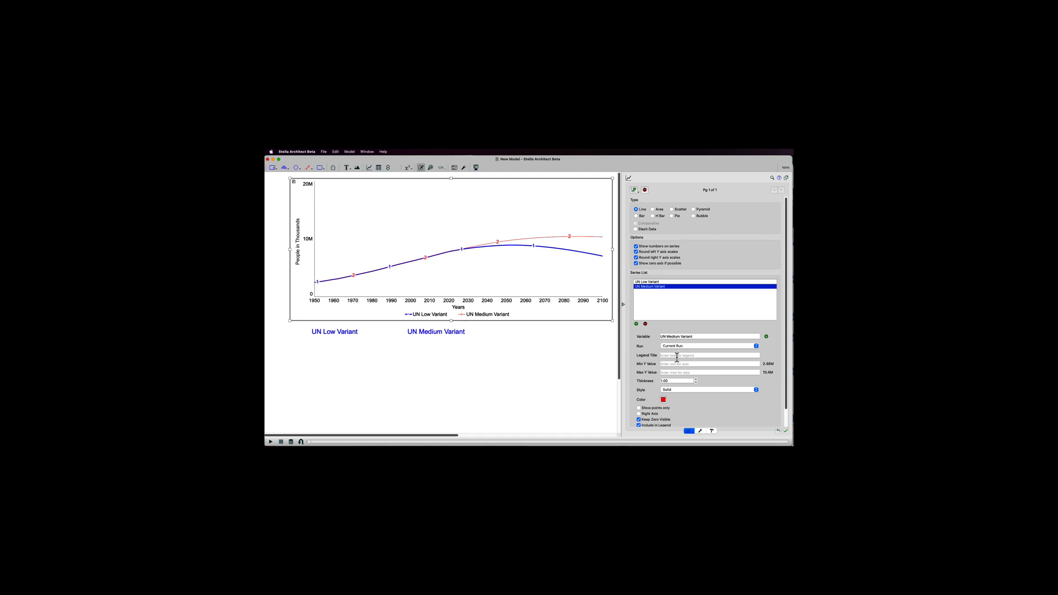
pyautogui.click(696, 379)
pyautogui.click(696, 379)
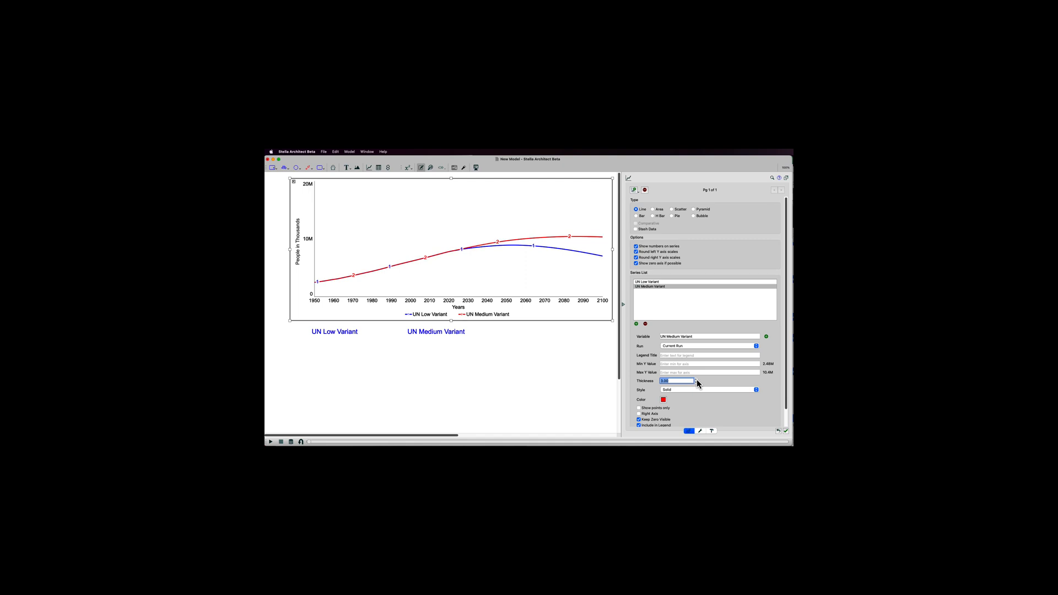
pyautogui.click(553, 283)
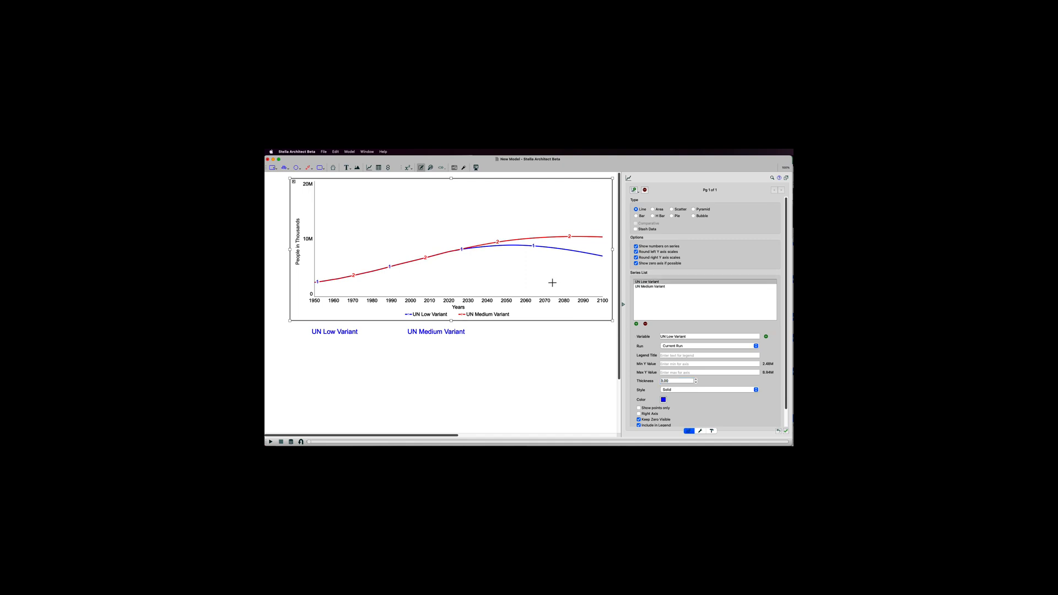
pyautogui.click(457, 334)
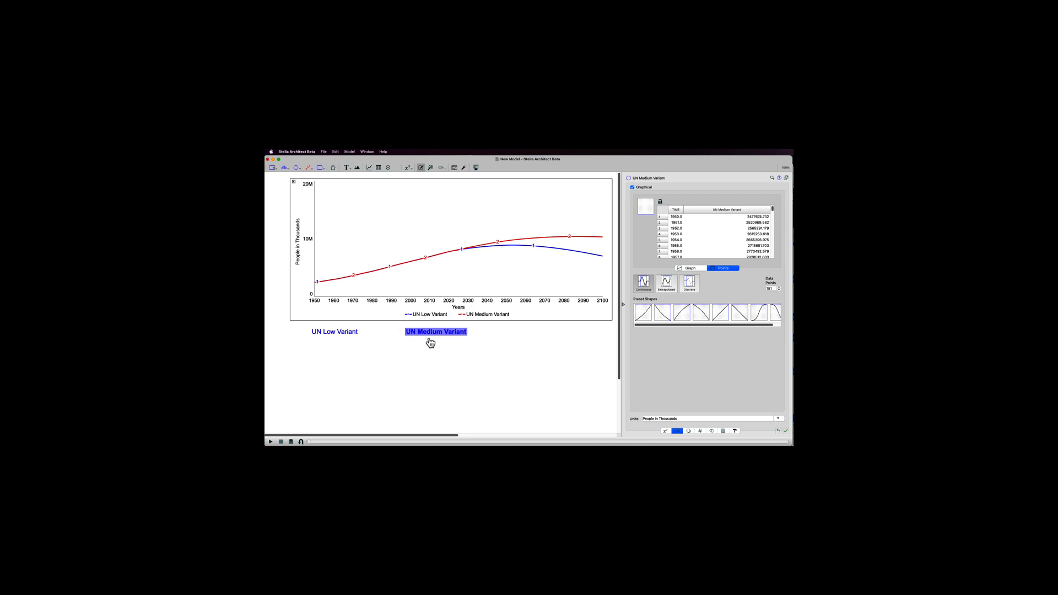
pyautogui.click(487, 337)
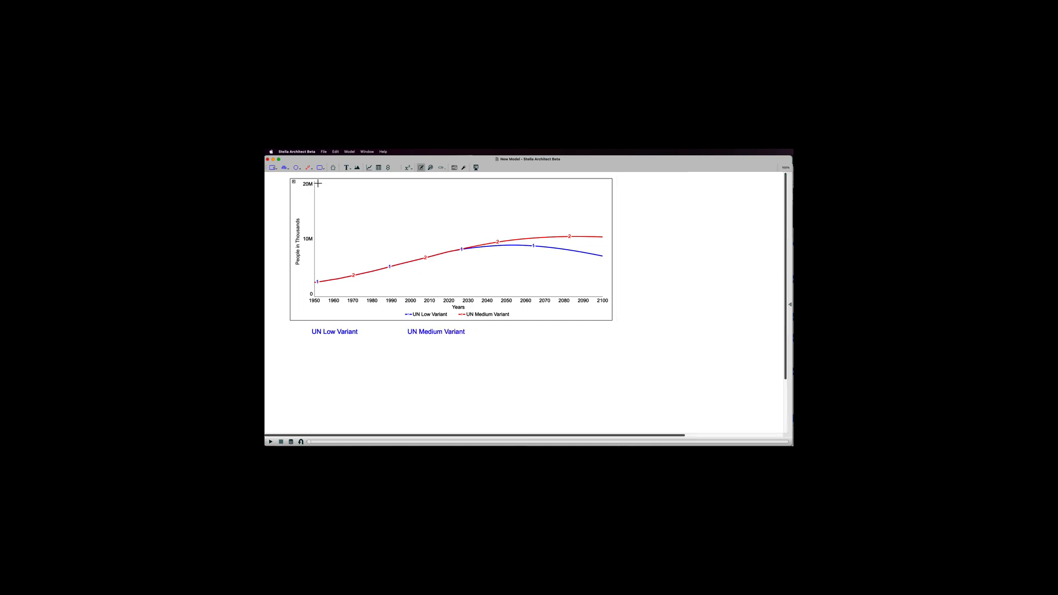
# Add a converter named UN High Variant to the right of UN Medium Variant and shift it slightly right.
pyautogui.click(296, 168)
pyautogui.click(521, 332)
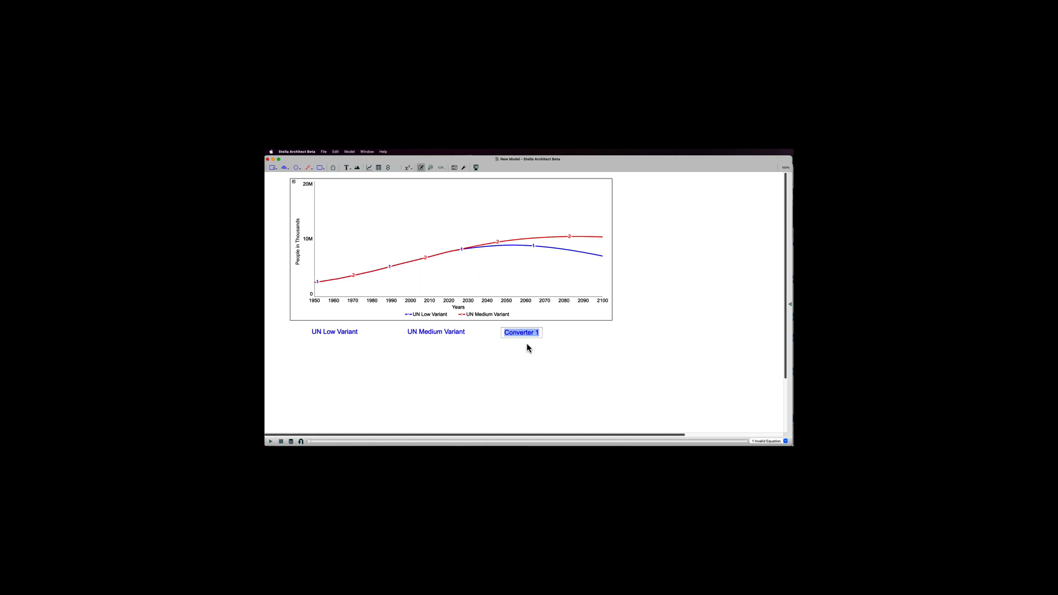
pyautogui.write('UN High Variant')
pyautogui.click(567, 338)
pyautogui.moveTo(532, 336); pyautogui.dragTo(547, 336)
# Set the UN High Variant equation to TIME and its units to People in Thousands.
pyautogui.doubleClick(548, 337)
pyautogui.click(556, 347)
pyautogui.doubleClick(549, 335)
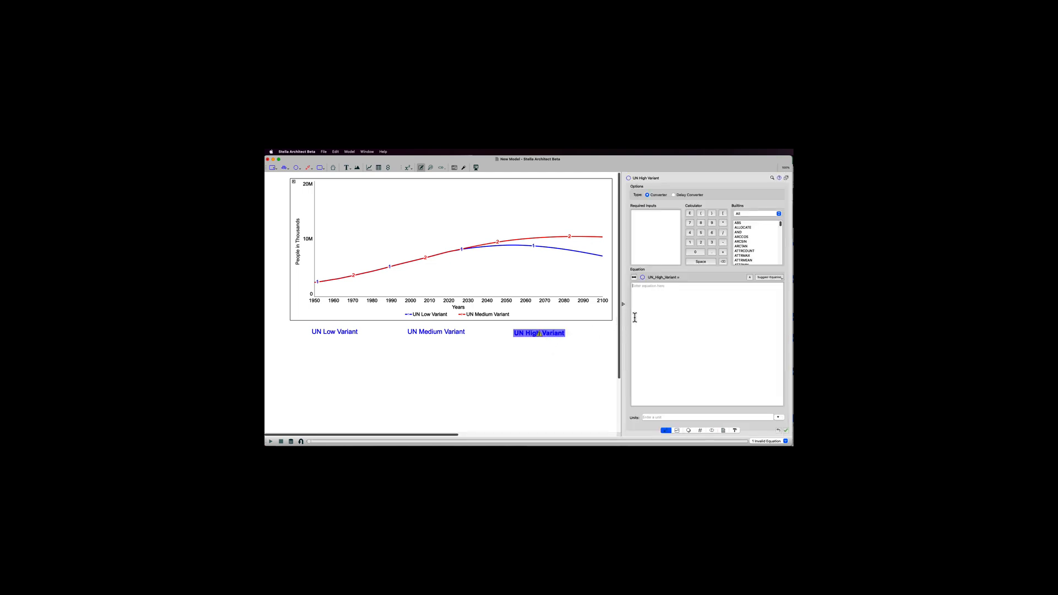
pyautogui.write('Time')
pyautogui.press('Return')
pyautogui.click(651, 418)
pyautogui.write('People')
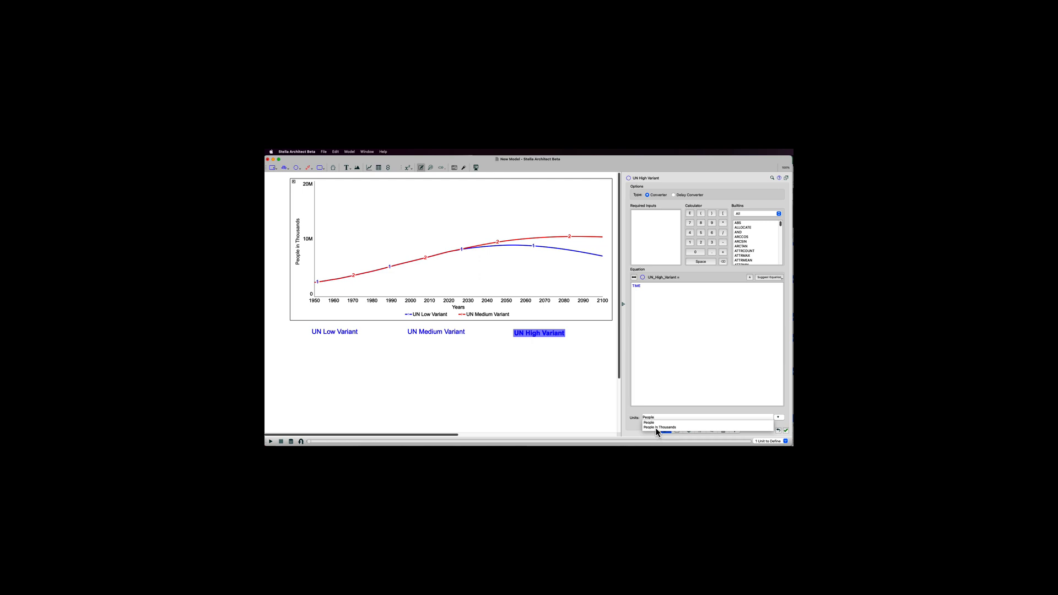
pyautogui.click(656, 428)
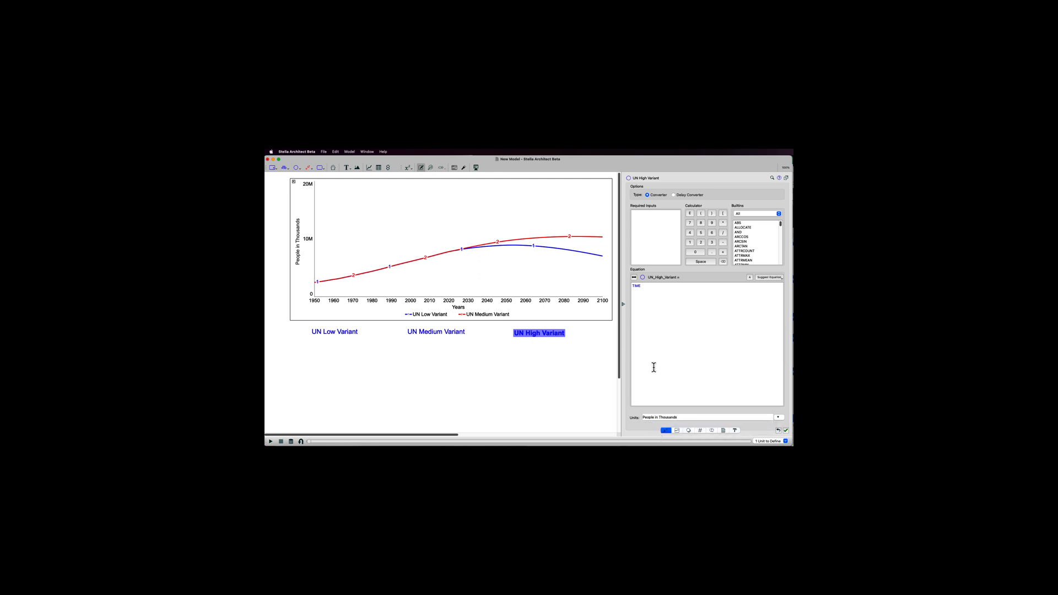
# Turn UN High Variant into a graphical function, unlock its TIME column and select the whole points table.
pyautogui.click(677, 431)
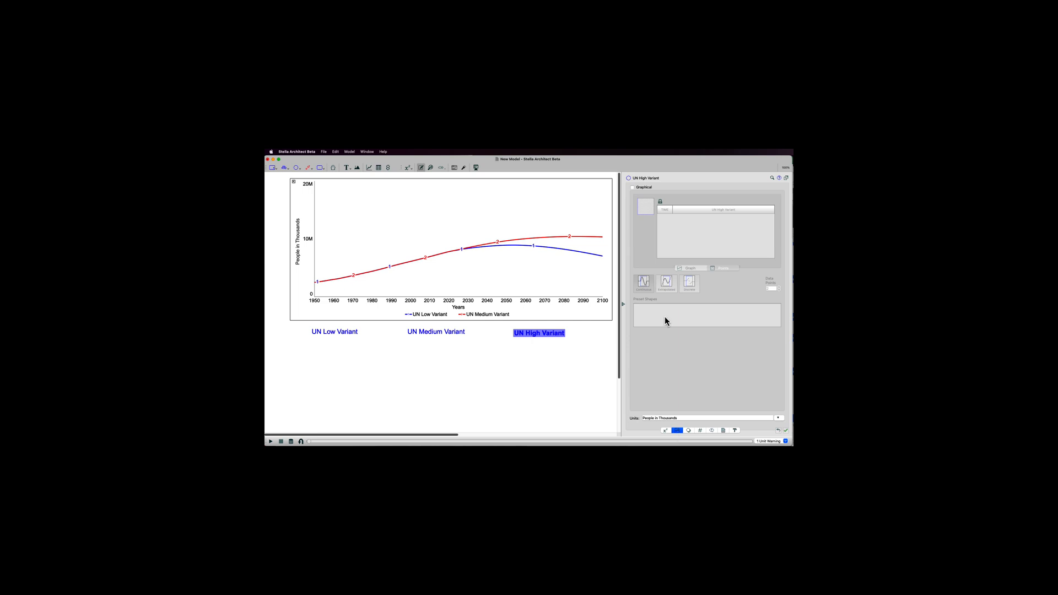
pyautogui.click(633, 188)
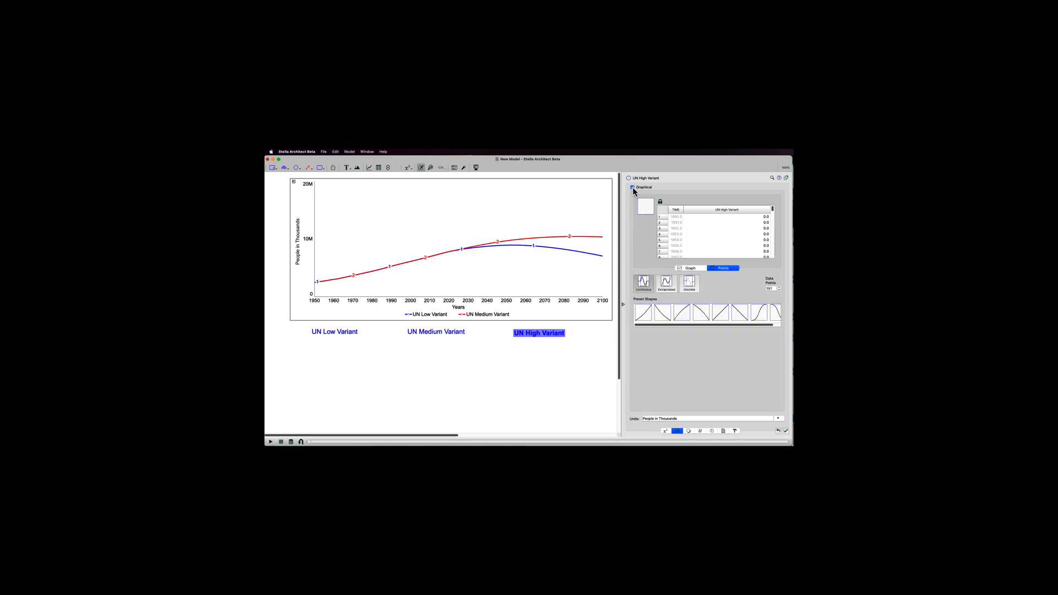
pyautogui.click(661, 203)
pyautogui.click(662, 209)
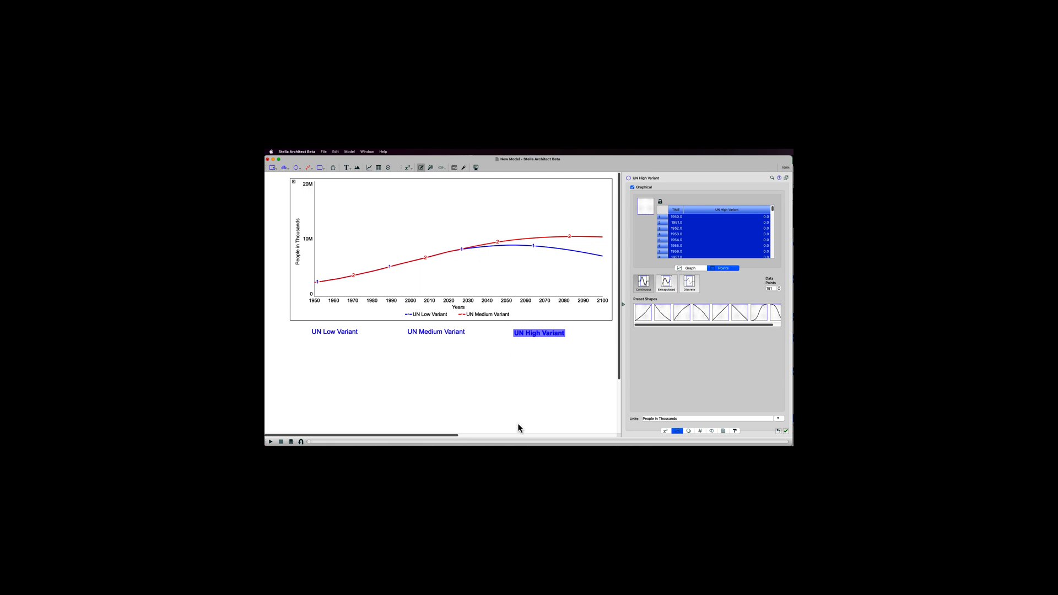
# Switch to Excel and copy the year and High Variant data for 1950 to 2100 from columns I and J.
pyautogui.press('super+Tab')
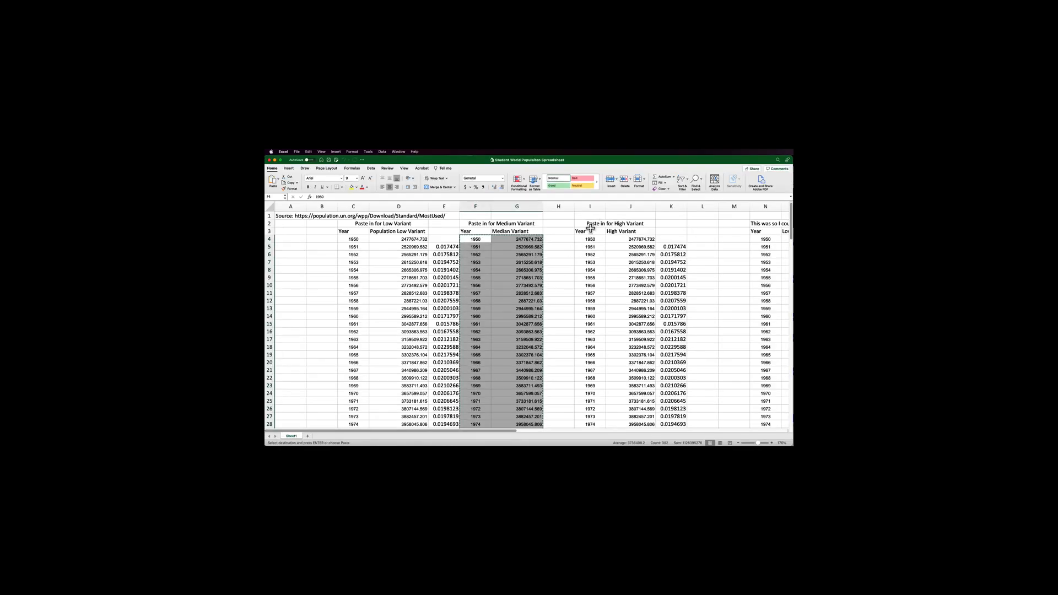
pyautogui.moveTo(598, 239); pyautogui.dragTo(625, 388)
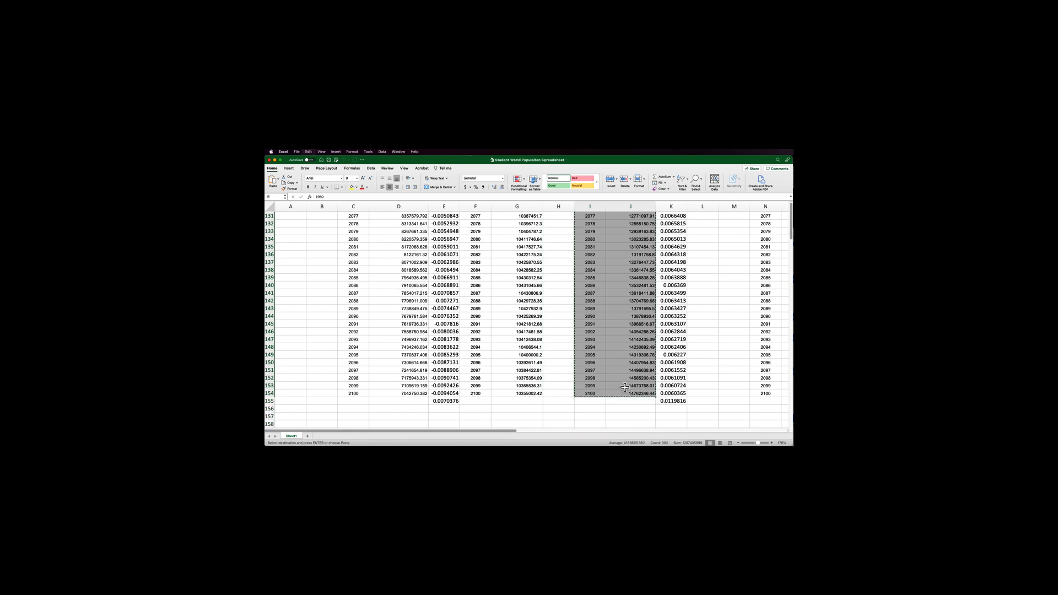
pyautogui.scroll(20, 629, 331)
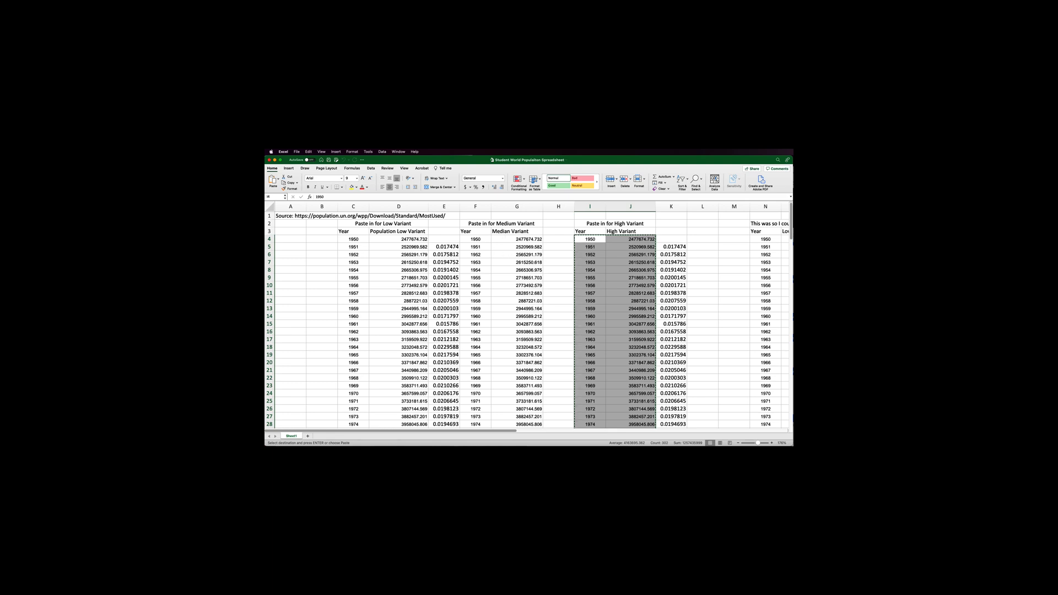
# Switch back to Stella Architect, paste the copied data over the UN High Variant points table and run the model.
pyautogui.press('super+Tab')
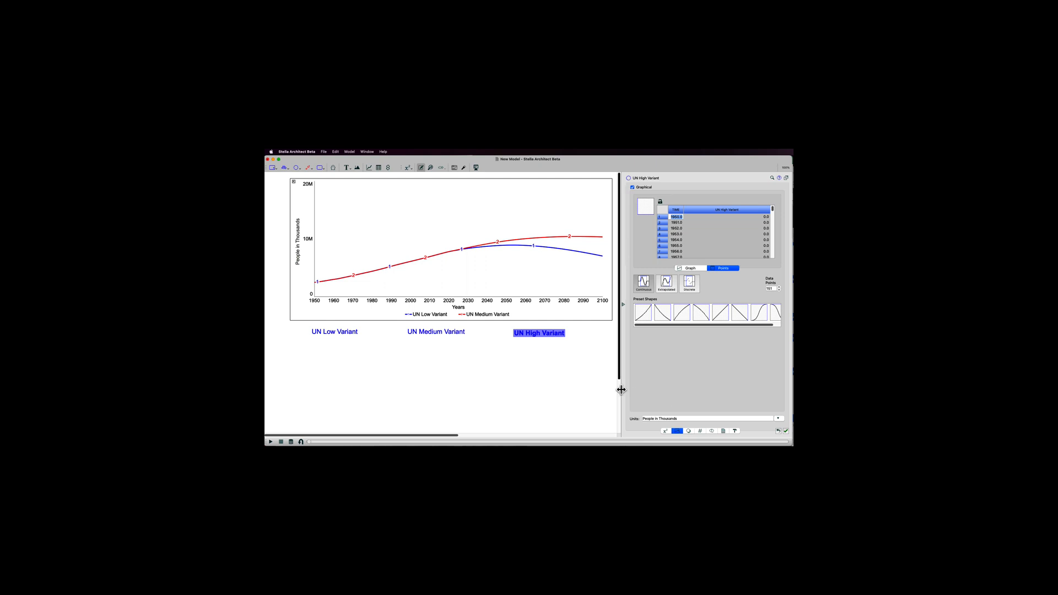
pyautogui.click(663, 211)
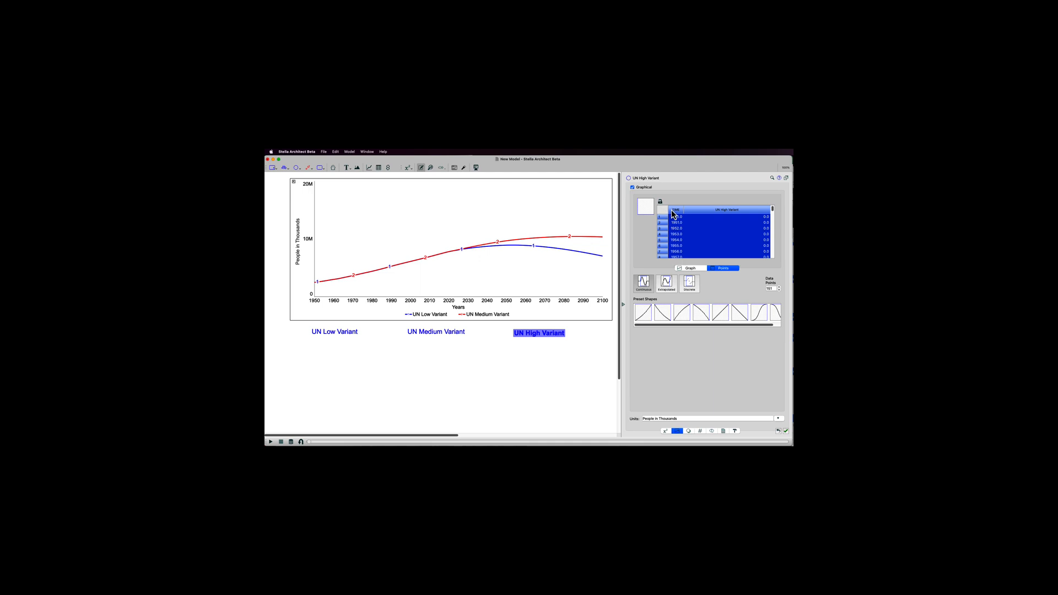
pyautogui.press('super+v')
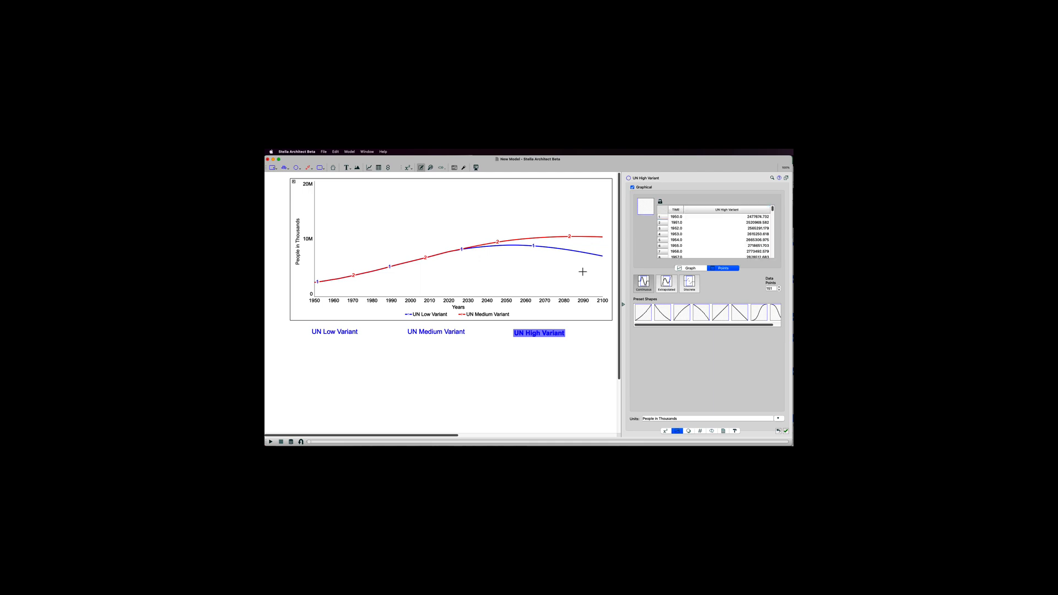
pyautogui.click(539, 346)
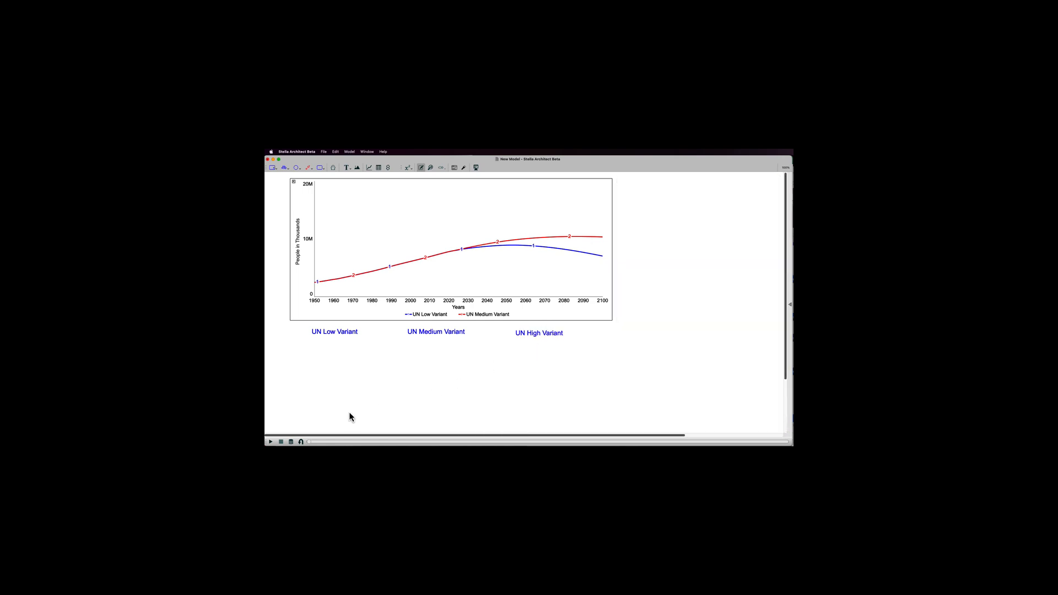
pyautogui.click(271, 442)
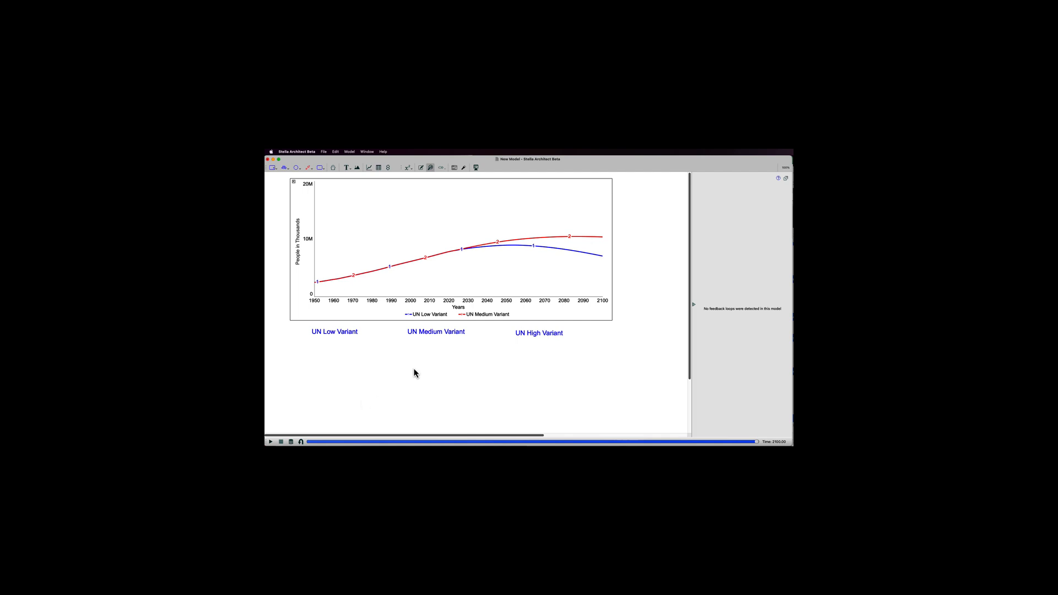
# Add UN High Variant as a third series on the graph and set its thickness to 3.00.
pyautogui.doubleClick(490, 263)
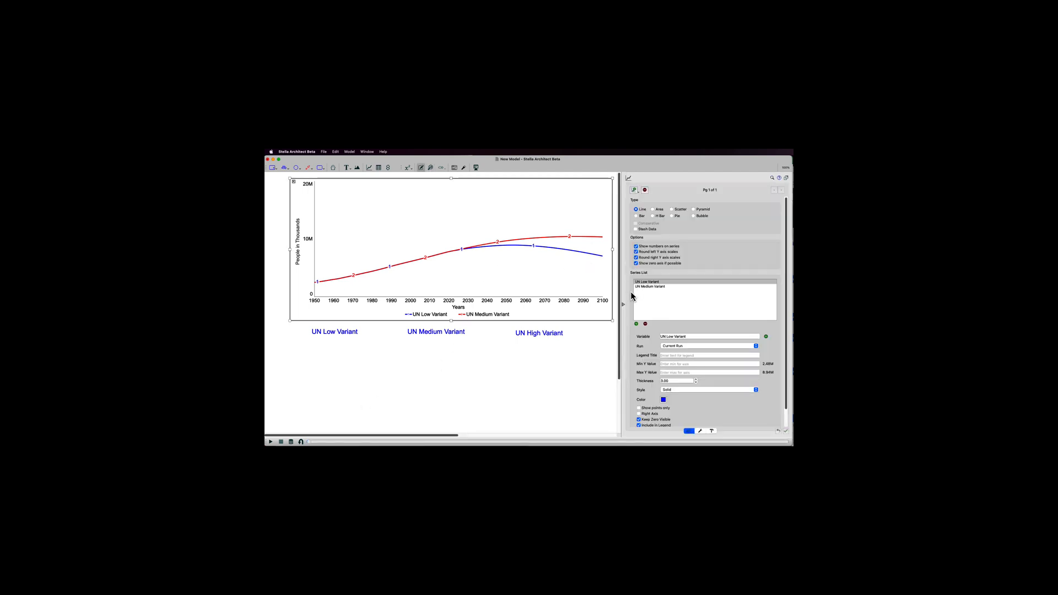
pyautogui.click(636, 325)
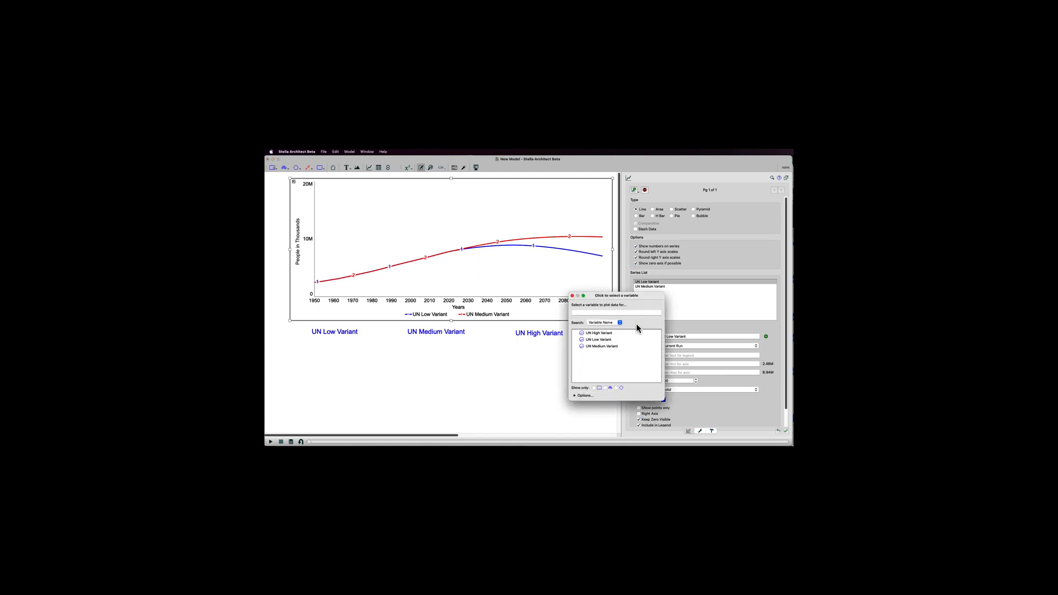
pyautogui.click(605, 333)
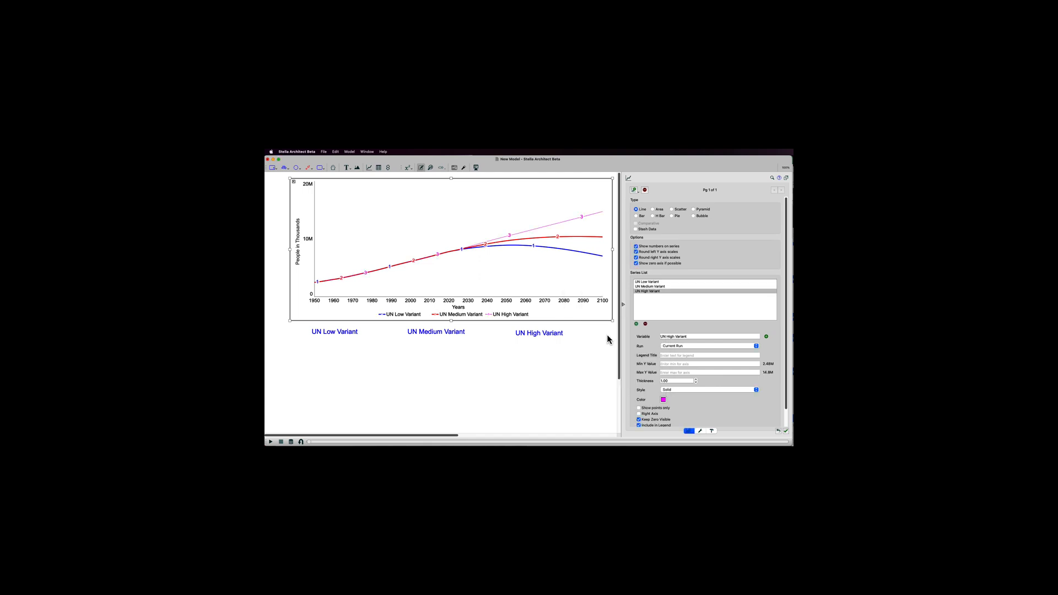
pyautogui.click(695, 379)
pyautogui.click(696, 379)
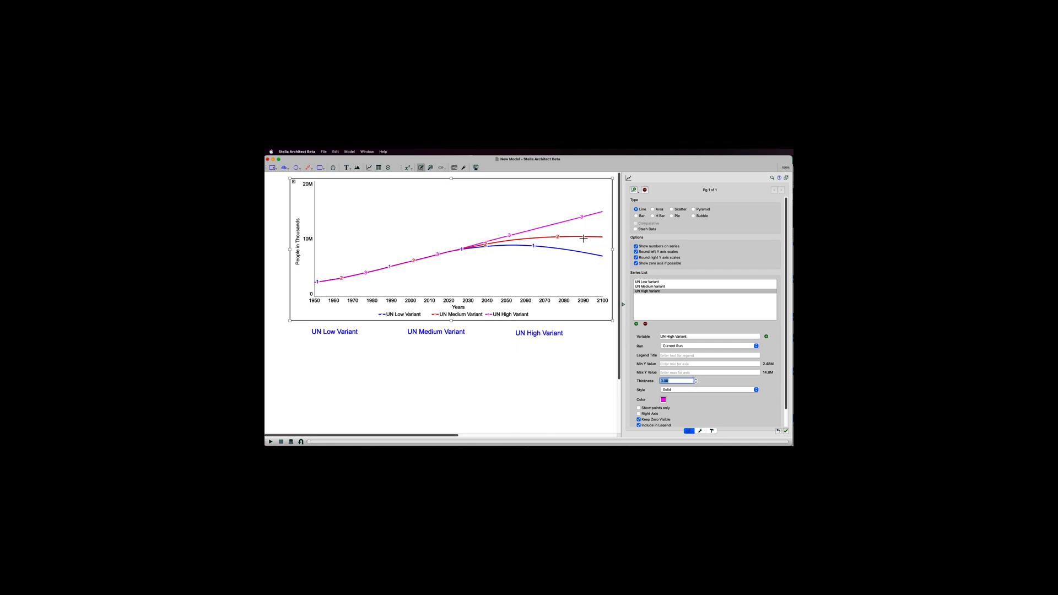